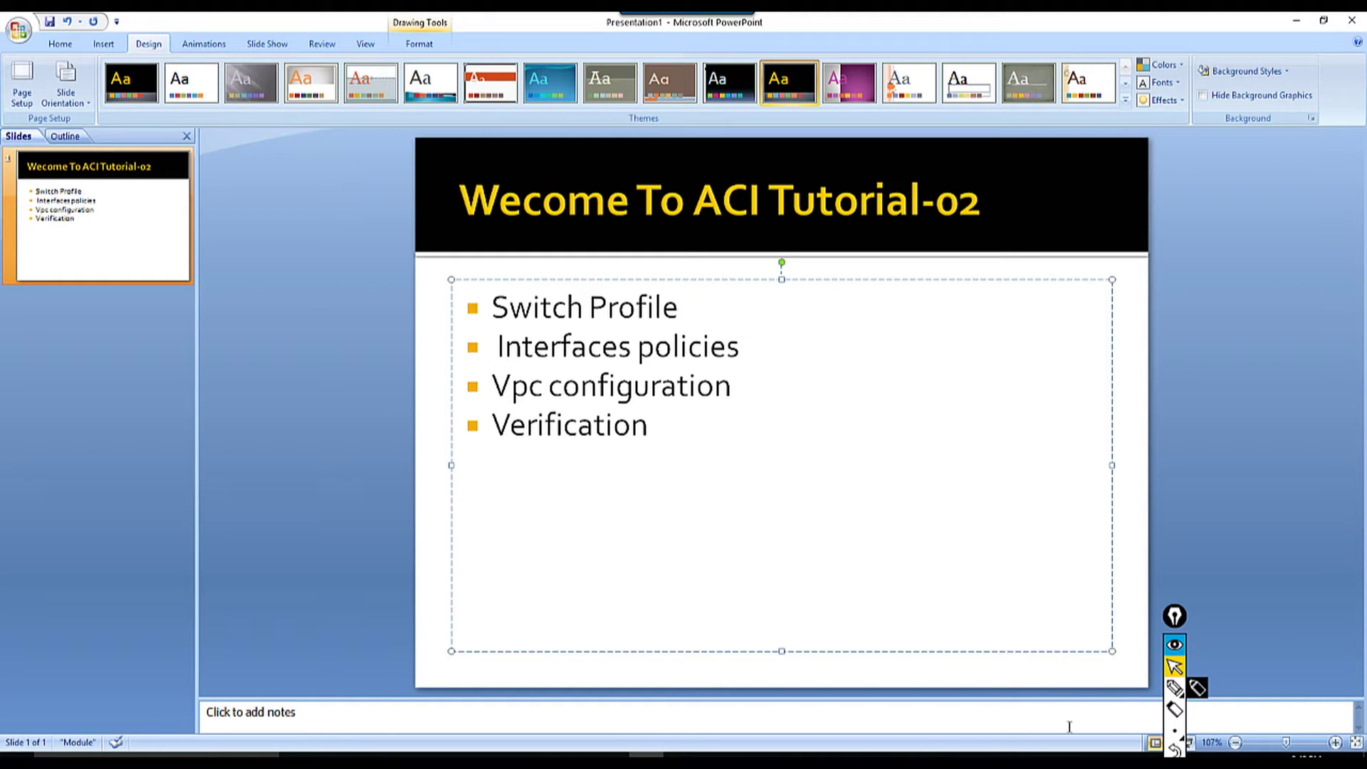
- Add an empty bullet below Verification and sketch three switch boxes in pen ink
key("Return")
left_click(1175, 688)
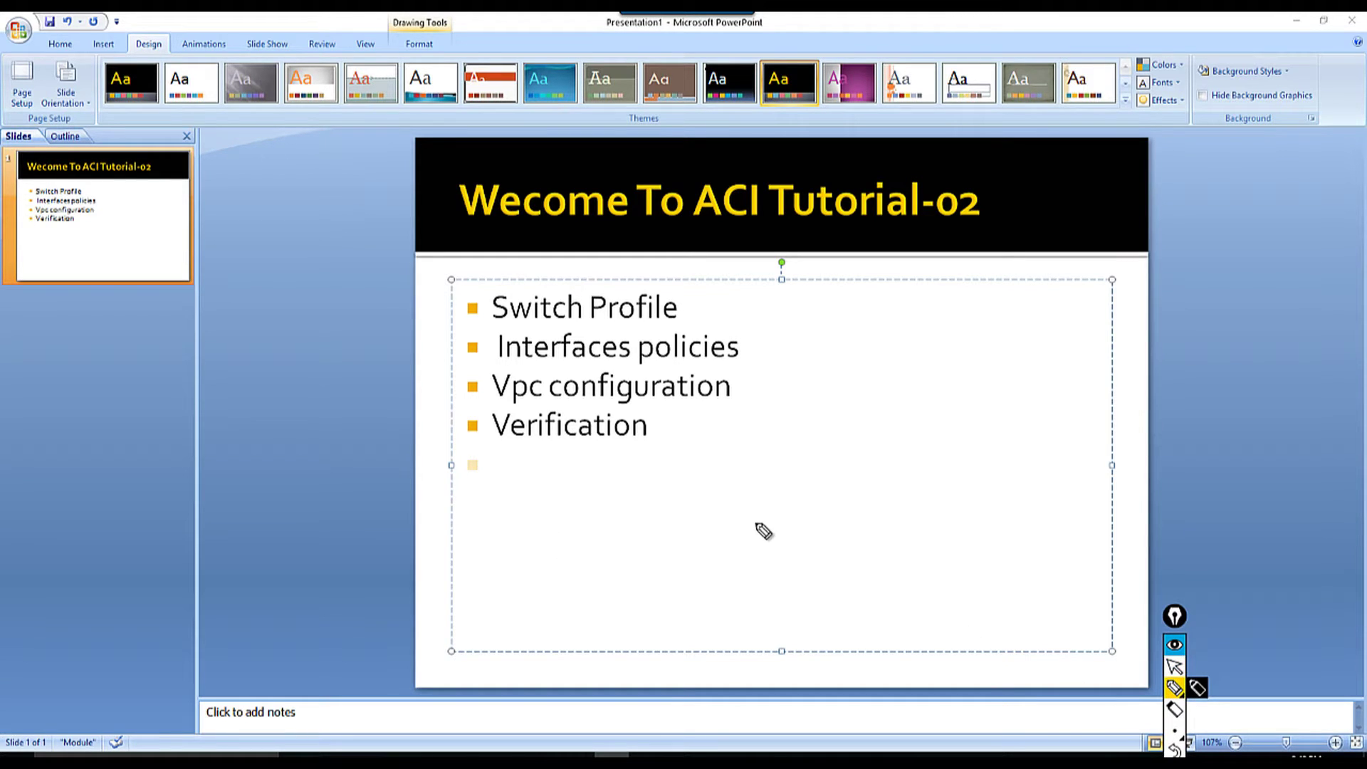
mouse_move(725, 513)
left_mouse_down()
mouse_move(769, 549)
mouse_move(739, 525)
mouse_move(796, 505)
left_mouse_up()
left_click_drag(849, 425, 925, 392)
mouse_move(934, 570)
left_mouse_down()
mouse_move(1000, 545)
mouse_move(988, 534)
left_mouse_up()
- Draw and label the links between switches 101, 102 and the lower box, including interface 1/16
left_click_drag(783, 518, 933, 566)
left_click_drag(891, 443, 929, 569)
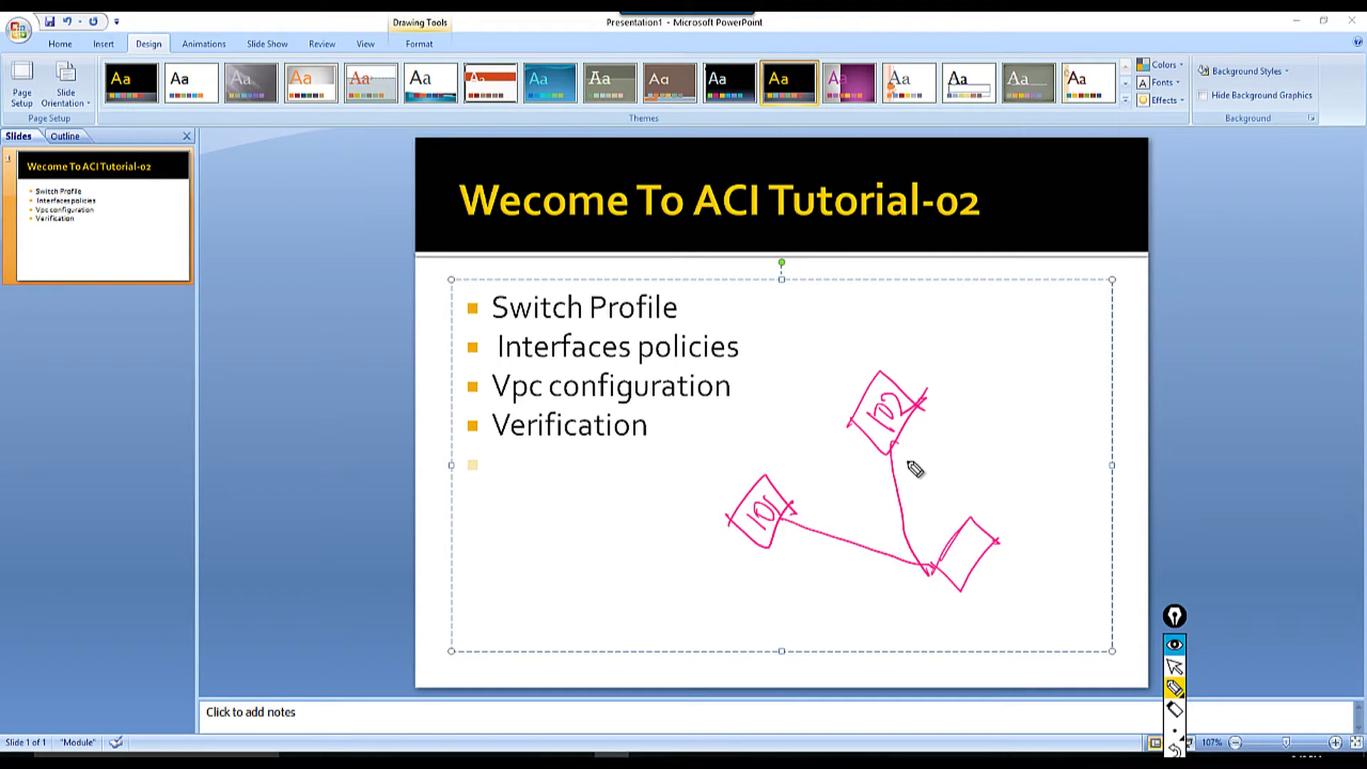
mouse_move(899, 450)
left_mouse_down()
mouse_move(905, 470)
mouse_move(934, 467)
left_mouse_up()
left_click_drag(947, 437, 941, 457)
mouse_move(803, 507)
left_mouse_down()
mouse_move(810, 528)
mouse_move(862, 514)
mouse_move(887, 524)
mouse_move(885, 568)
mouse_move(929, 523)
mouse_move(902, 503)
mouse_move(981, 469)
mouse_move(995, 430)
mouse_move(1014, 471)
mouse_move(1061, 411)
mouse_move(1065, 391)
mouse_move(1049, 391)
mouse_move(1070, 413)
mouse_move(1058, 381)
left_mouse_up()
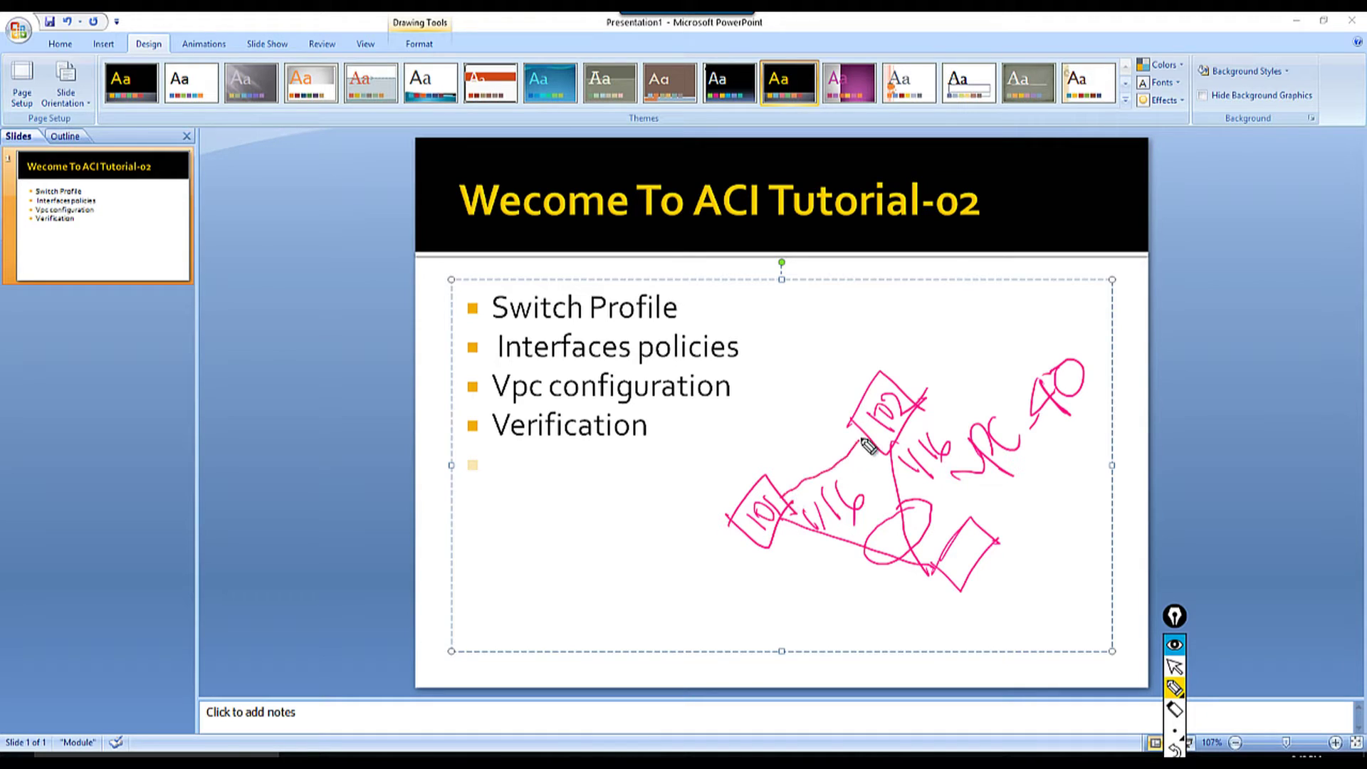
mouse_move(865, 437)
left_mouse_down()
mouse_move(840, 467)
mouse_move(785, 485)
left_mouse_up()
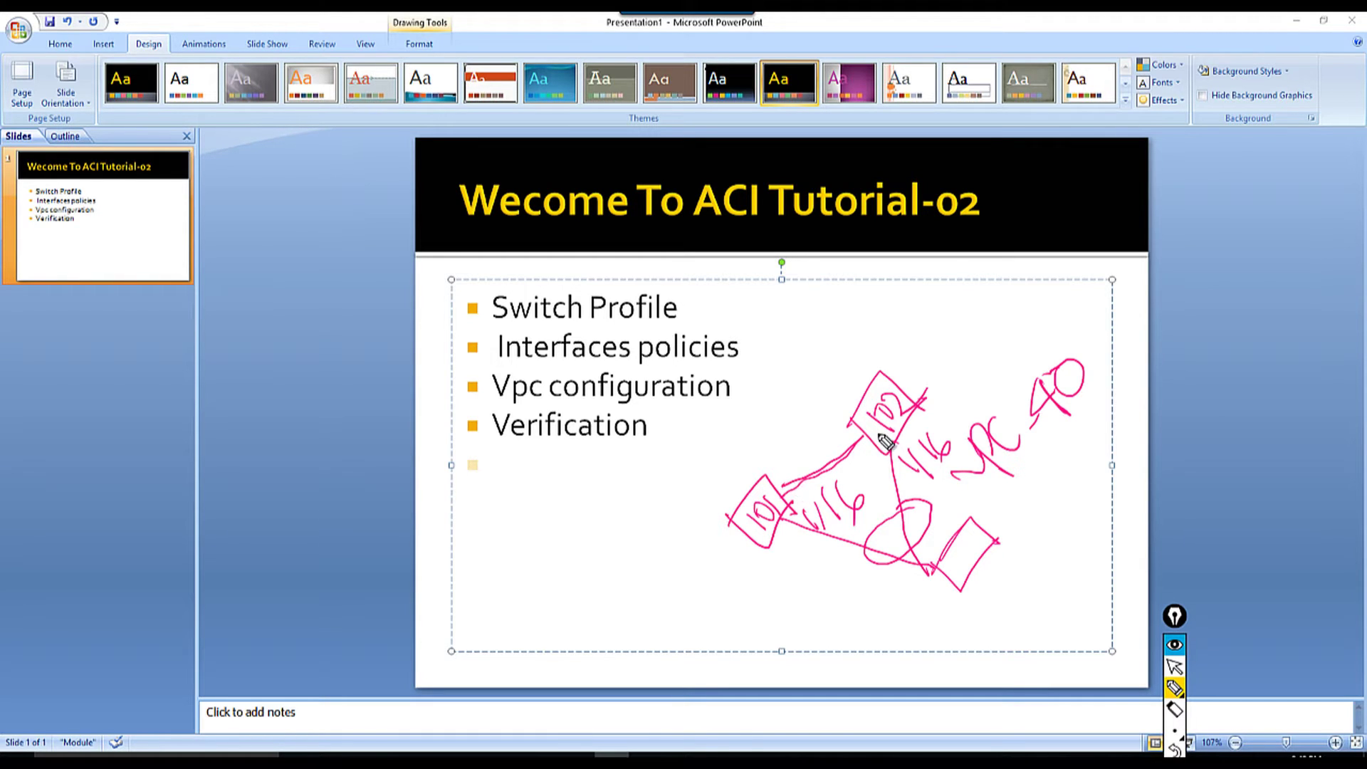
mouse_move(841, 472)
left_mouse_down()
mouse_move(816, 477)
mouse_move(859, 459)
left_mouse_up()
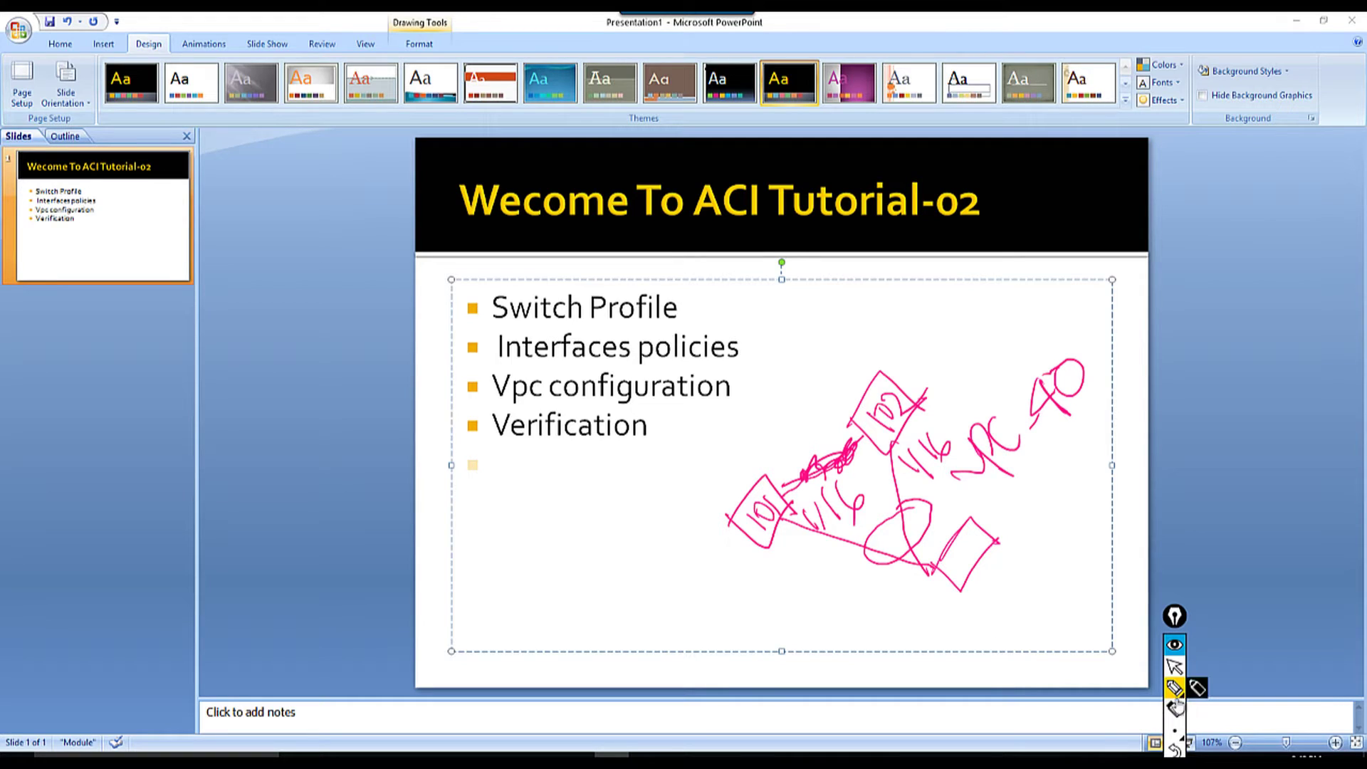
- Erase all slide ink, then launch APIC's Configure Interface, PC, and VPC wizard from Access Policies Quick Start
left_click(1174, 740)
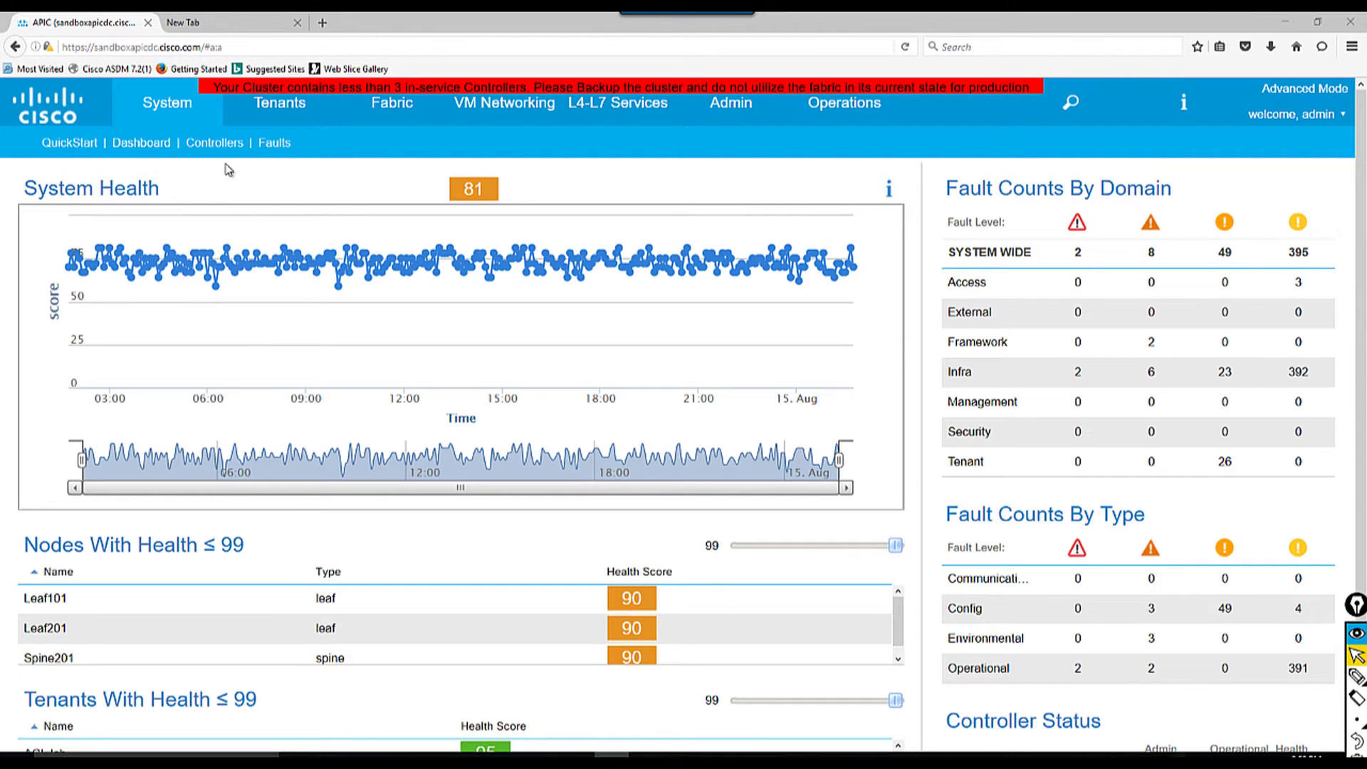
left_click(384, 110)
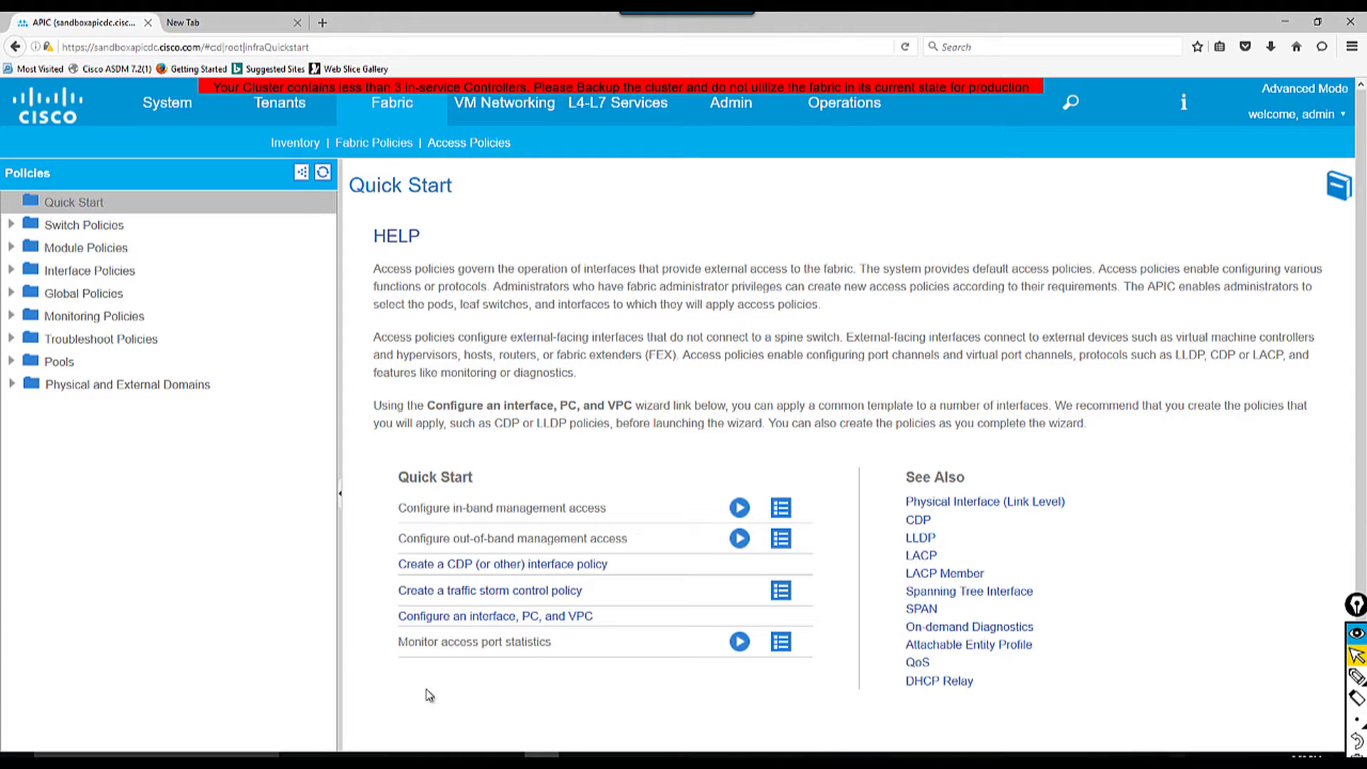
triple_click(459, 474)
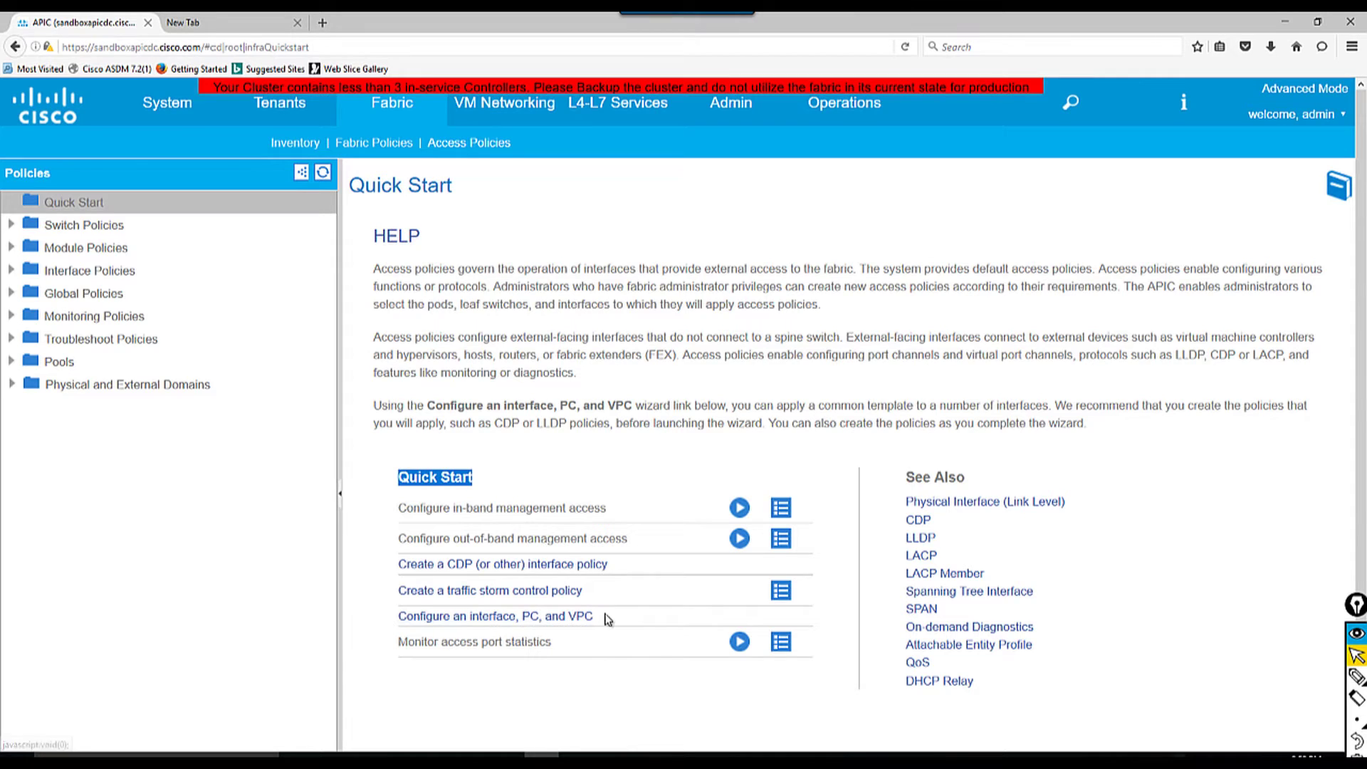
left_click(533, 616)
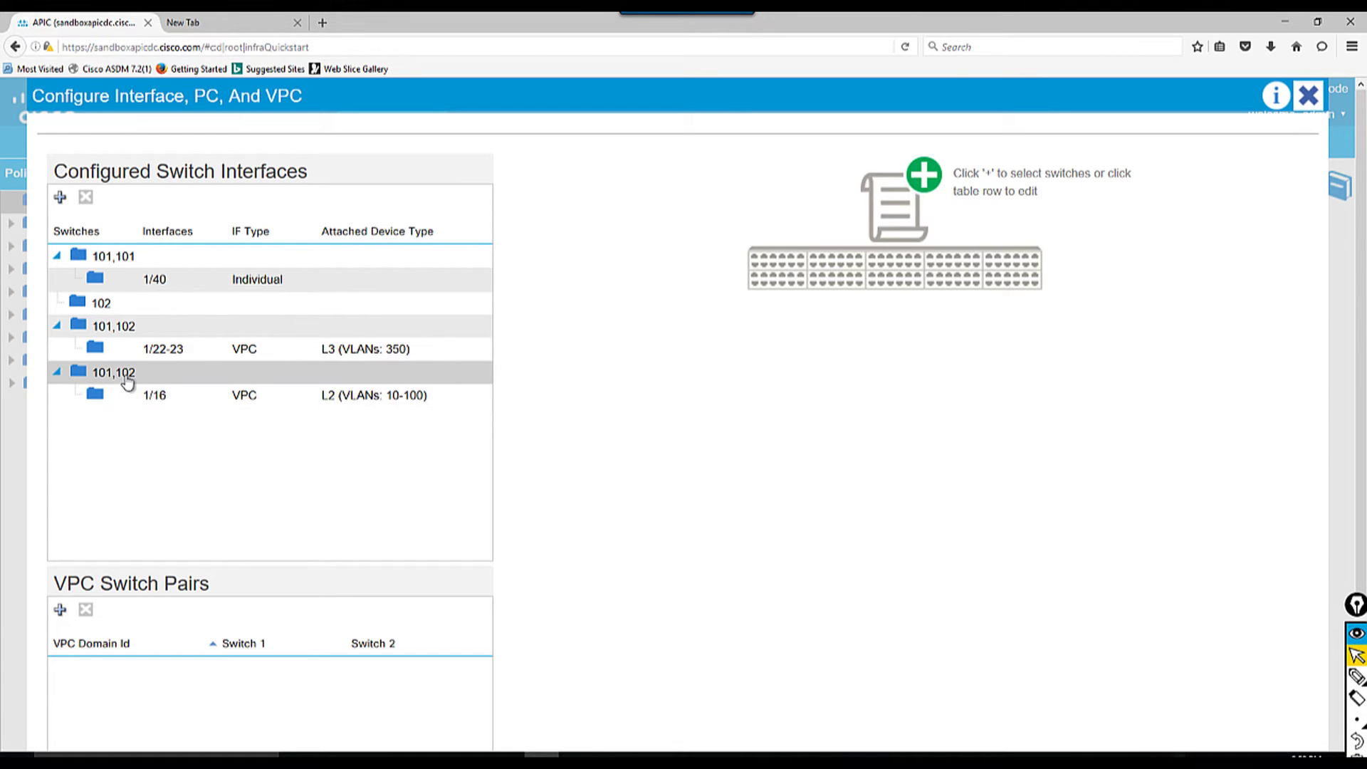
- Delete switch profile Switch101-102_Profile_PT carrying VPC 1/16, confirming both warnings
left_click(98, 375)
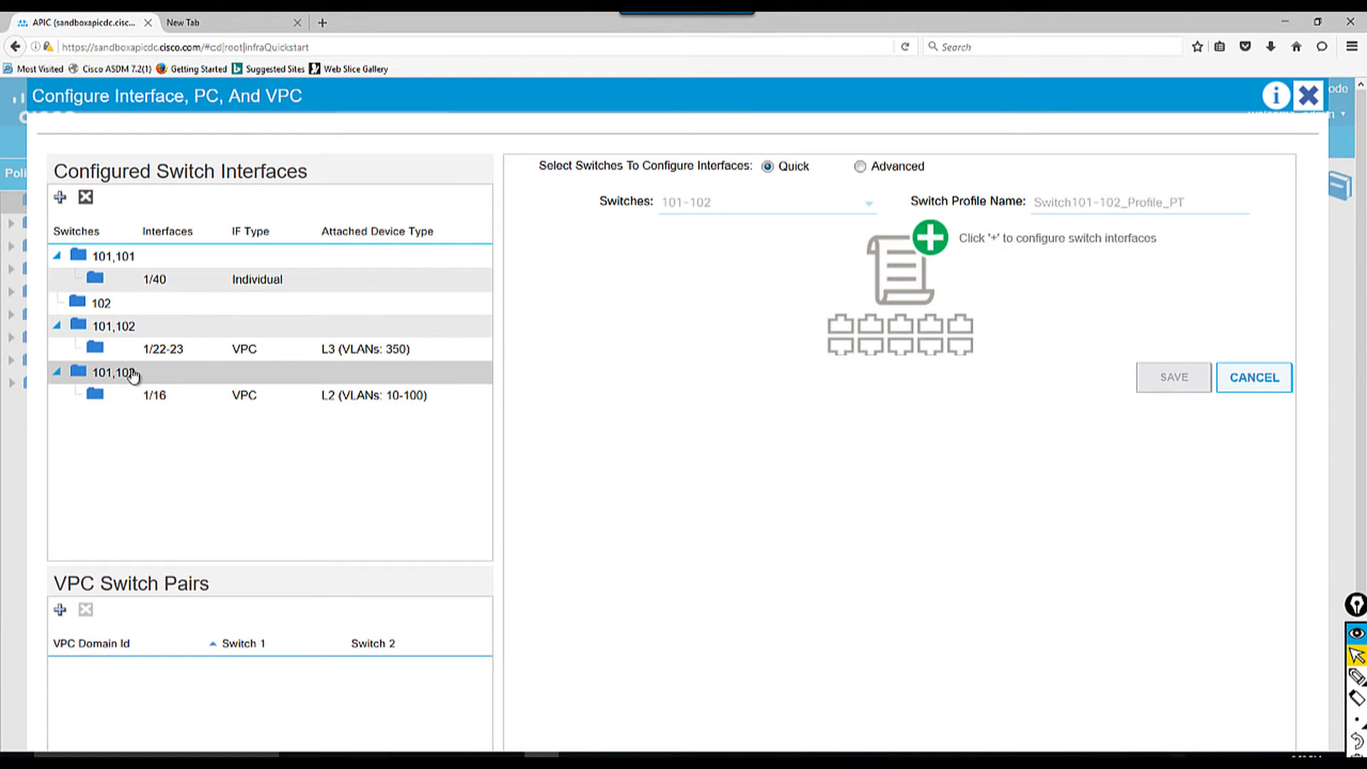
left_click(85, 197)
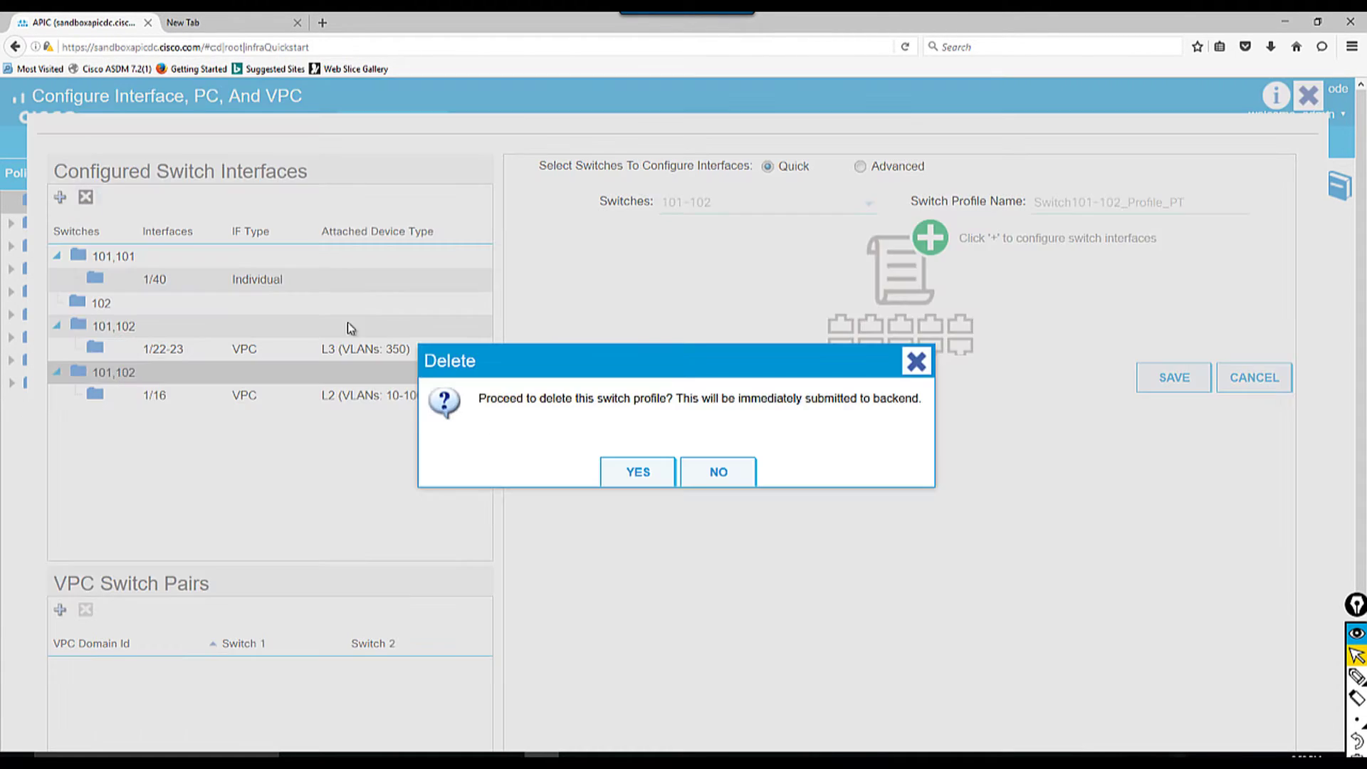
left_click(644, 479)
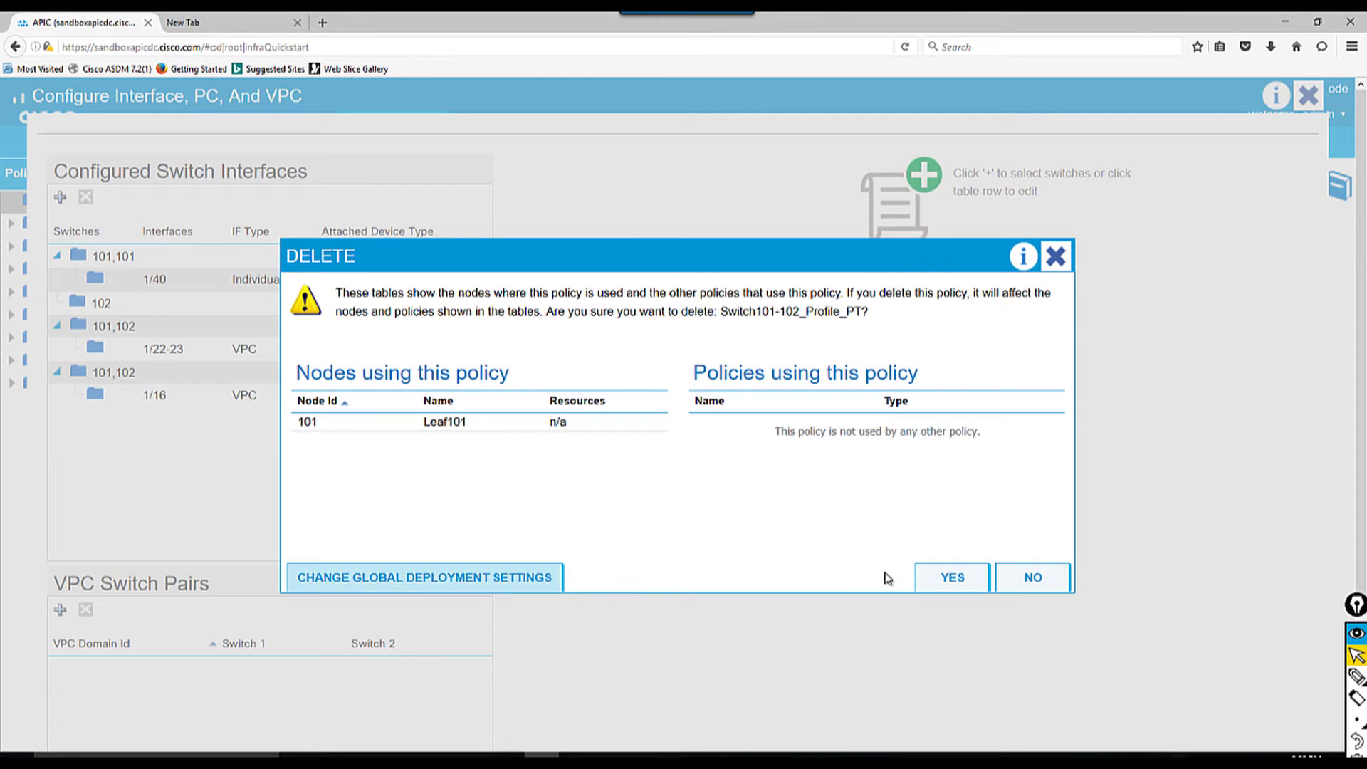
left_click(937, 578)
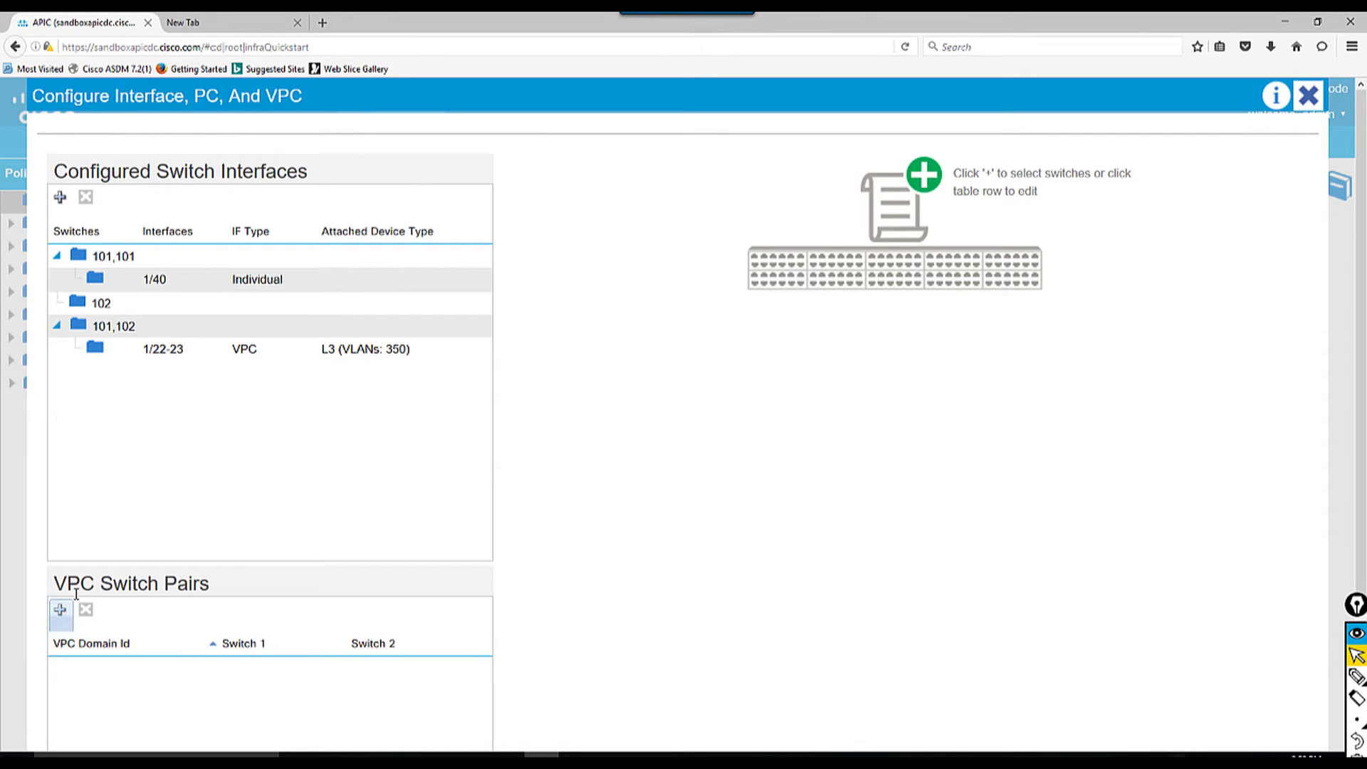
- Add a switch entry for switches 101 and 102 with profile name Switch101-102_Profile
scroll(213, 613, "down", 3)
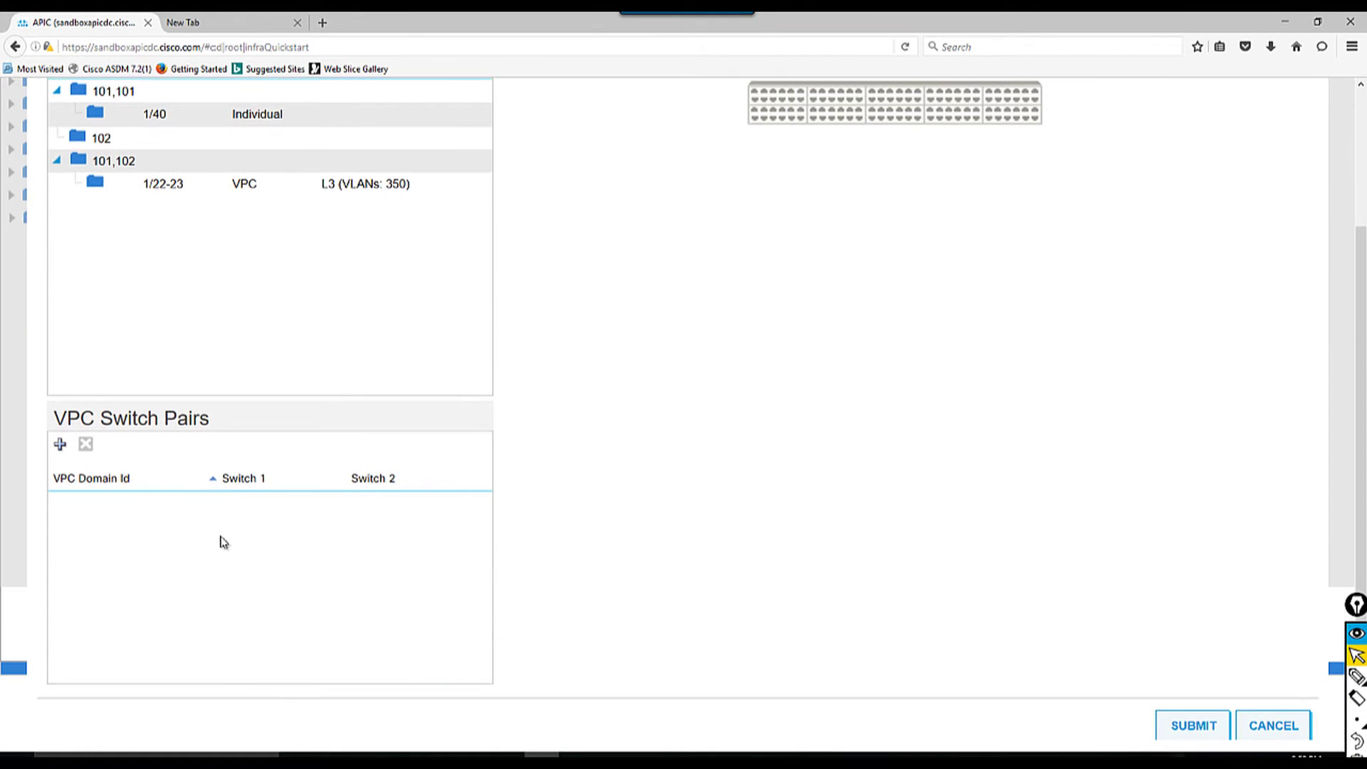
scroll(704, 463, "up", 3)
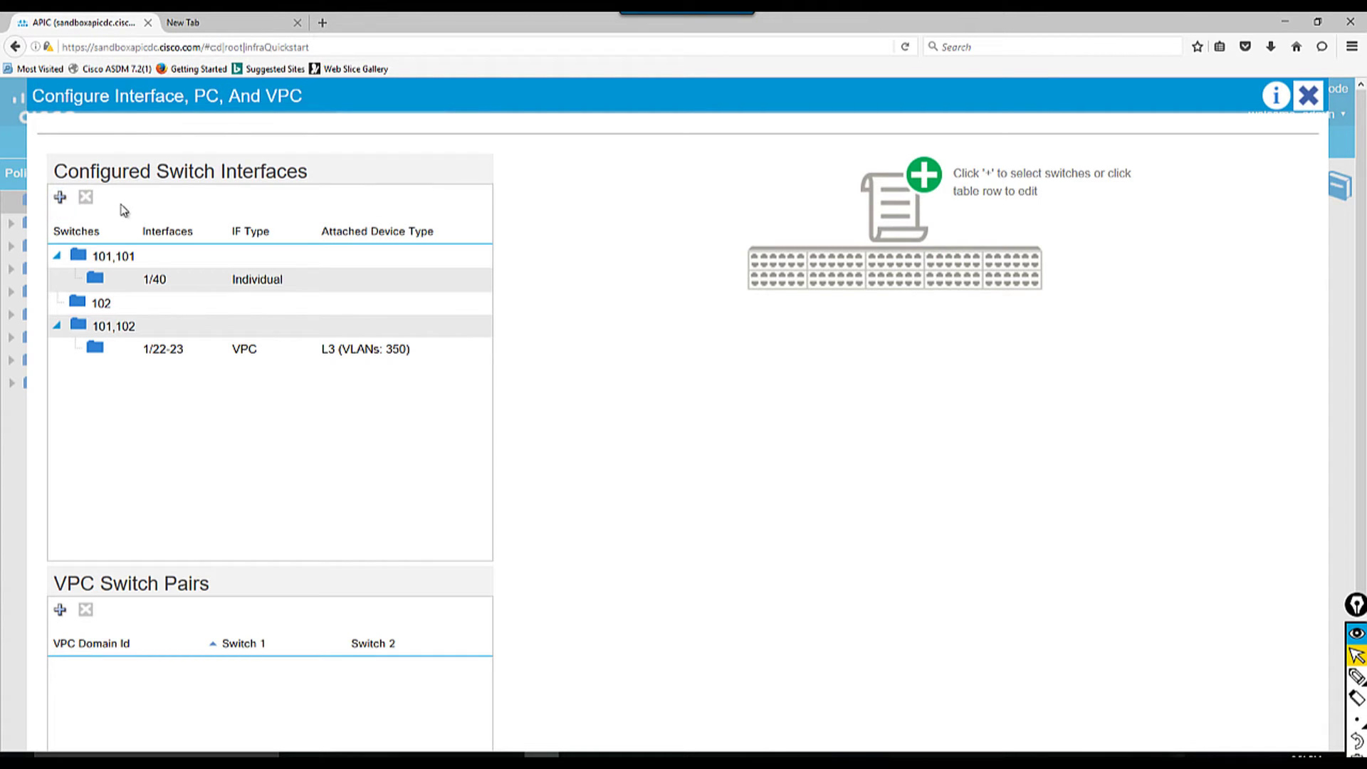
left_click(61, 203)
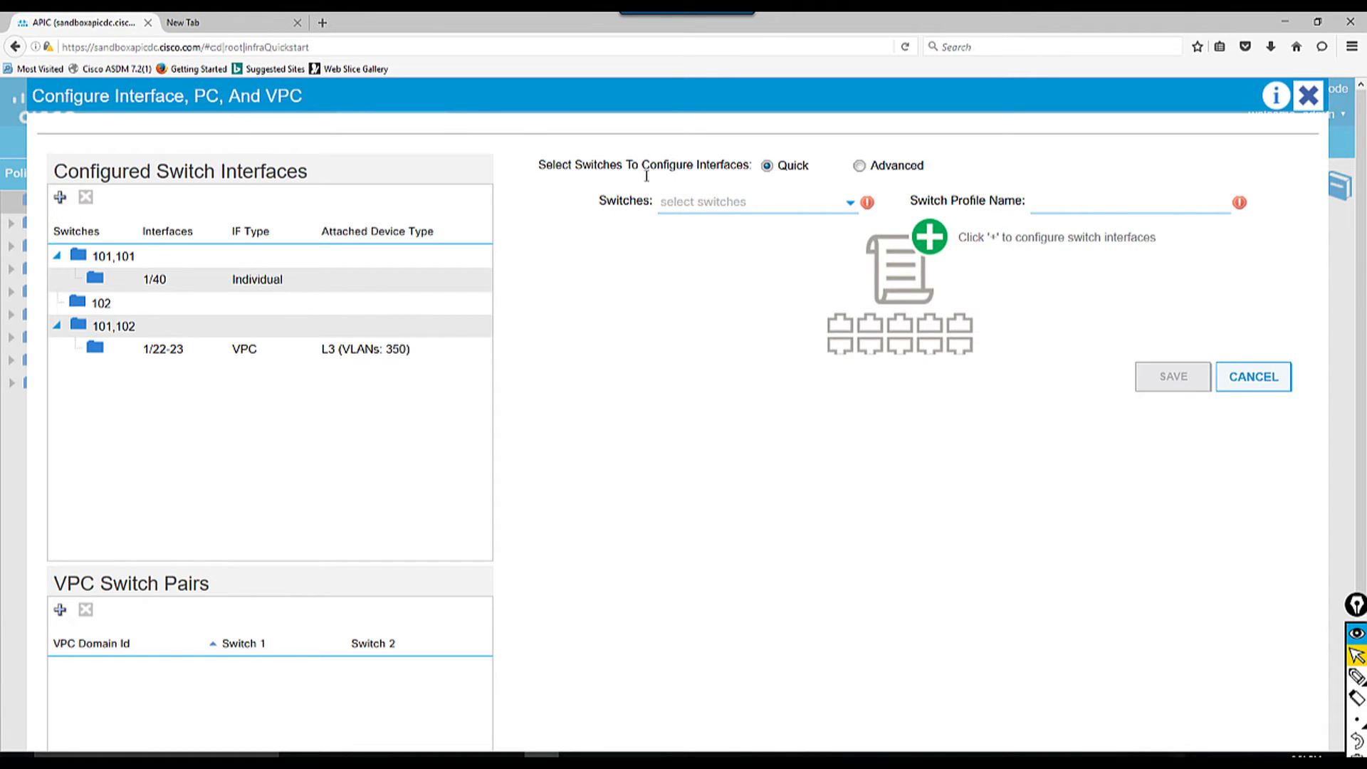
left_click(847, 203)
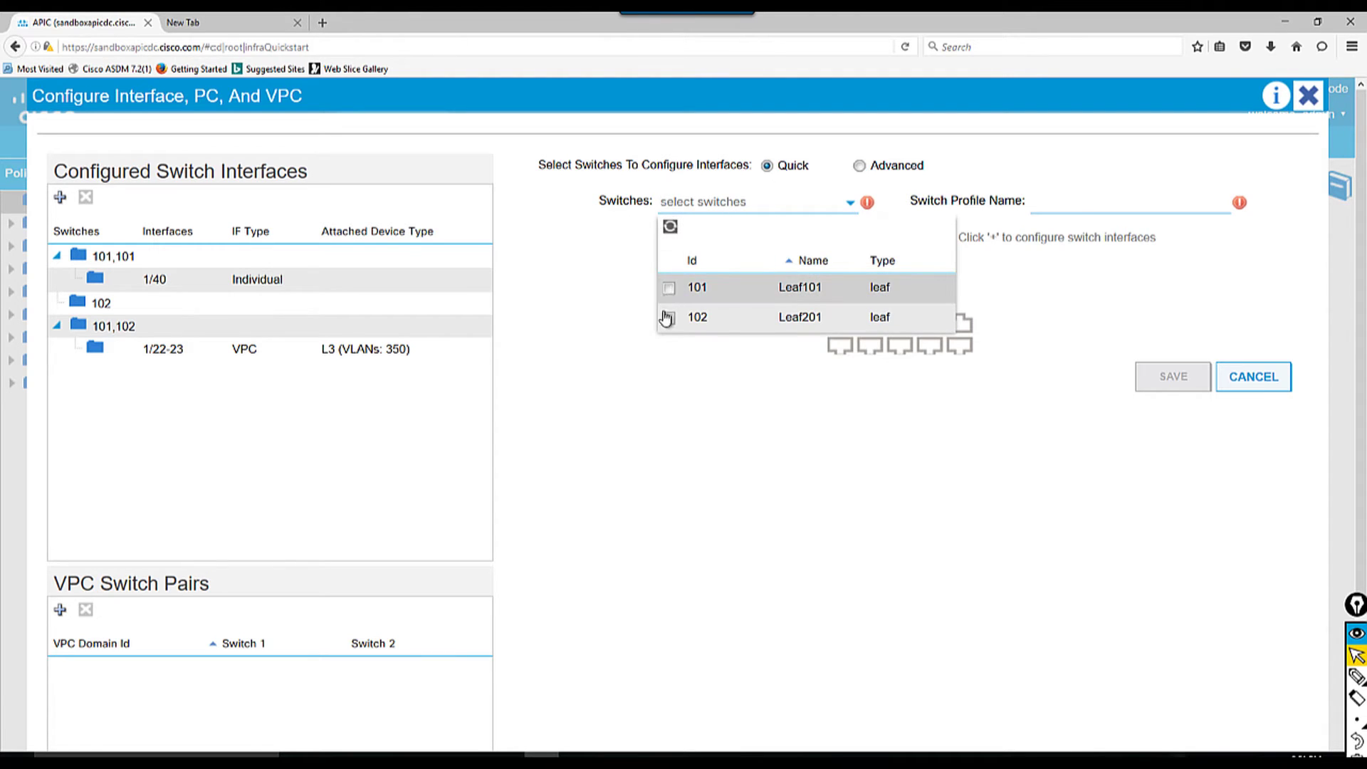
left_click(669, 288)
left_click(668, 319)
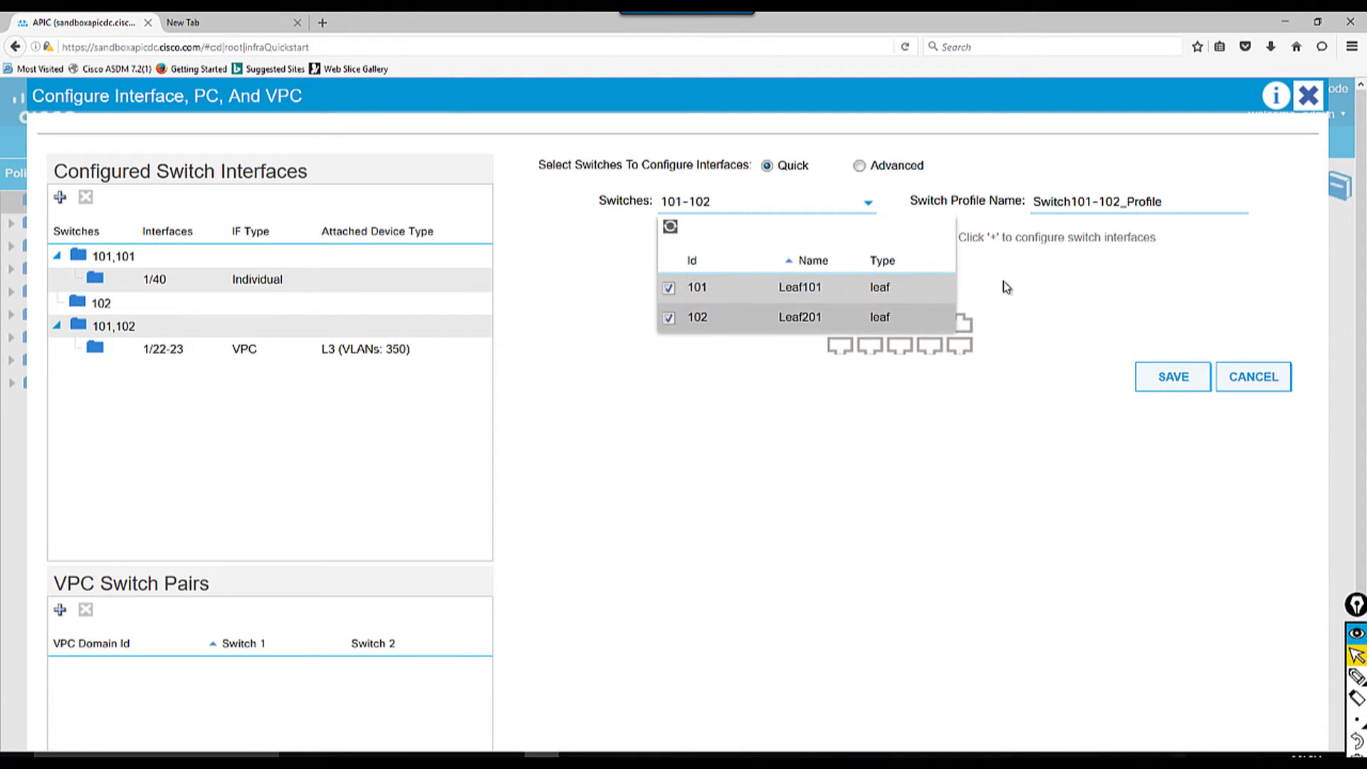
left_click_drag(1181, 204, 1056, 206)
left_click_drag(1169, 207, 1033, 211)
left_click(1033, 279)
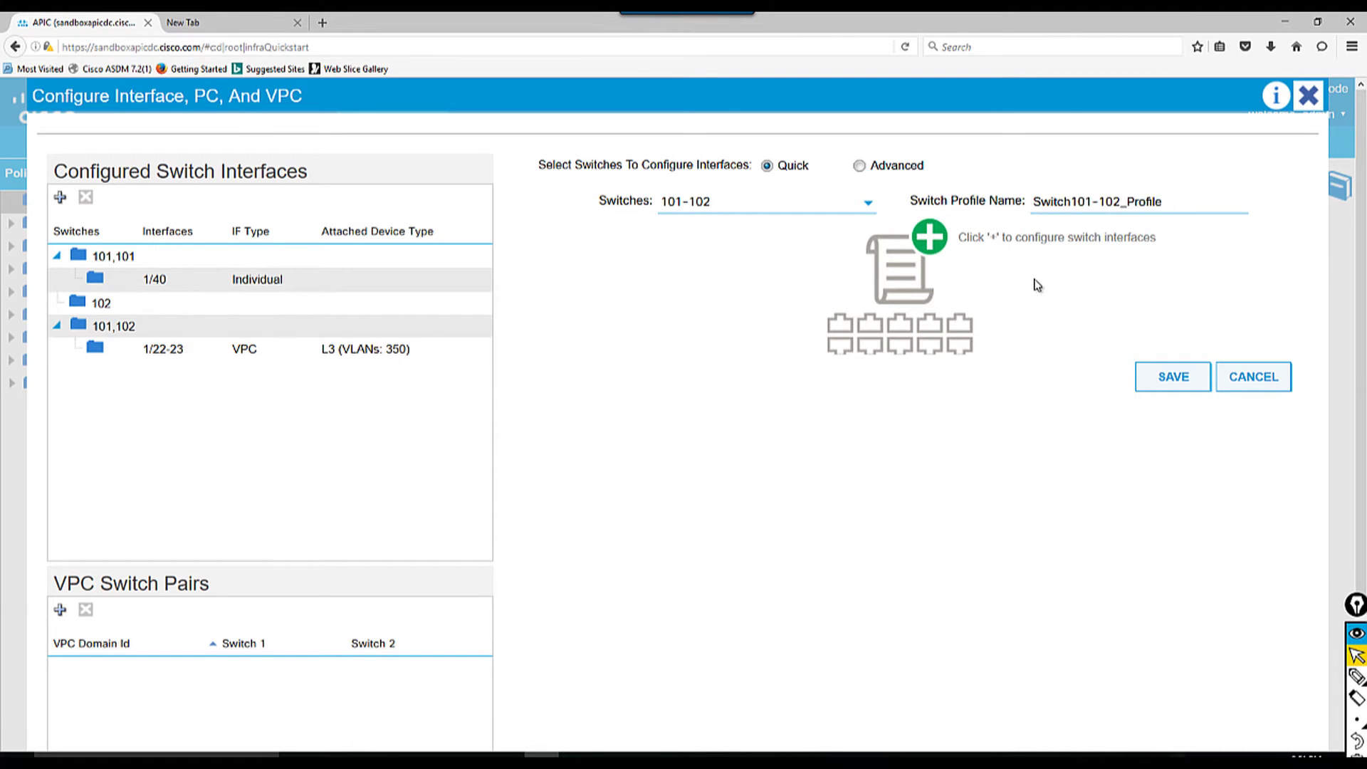
left_click(1012, 201)
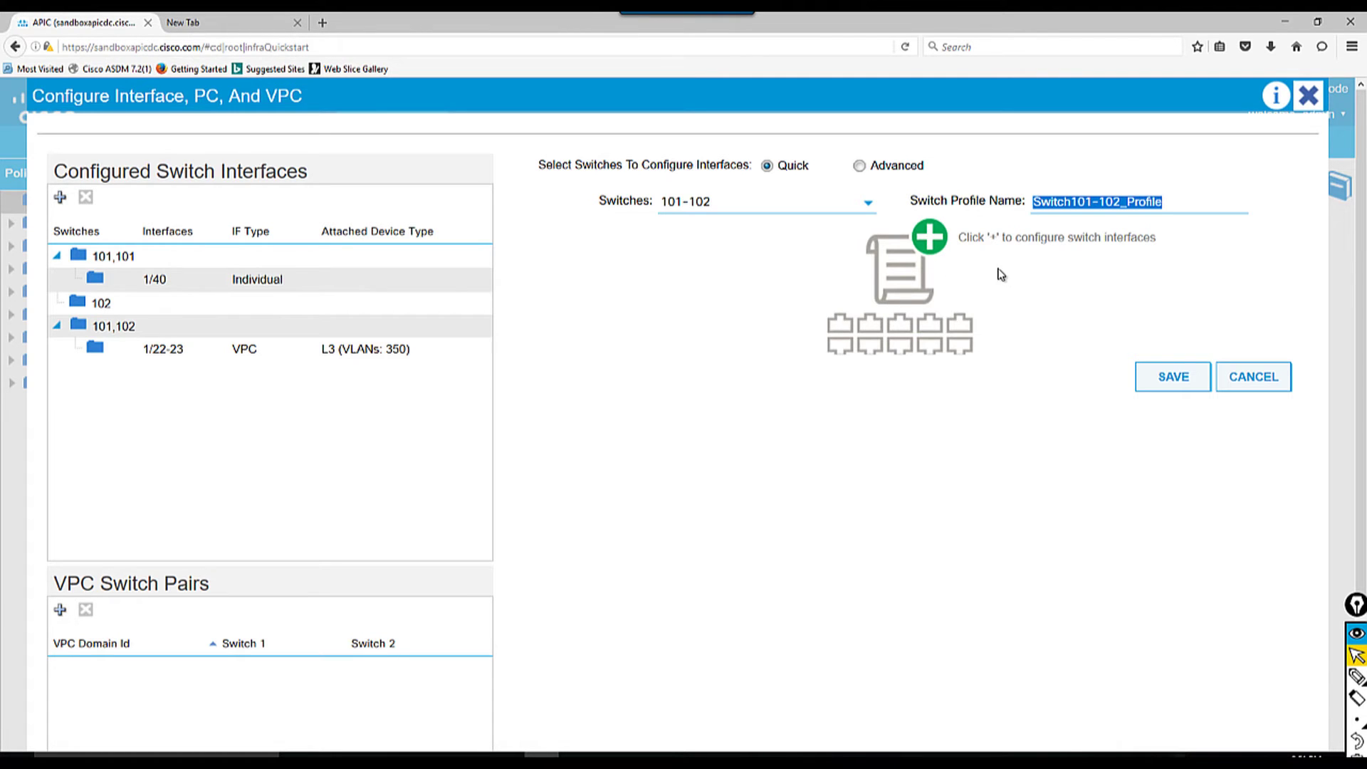
- Configure interface 1/16 on switches 101-102 with interface type VPC
left_click(935, 240)
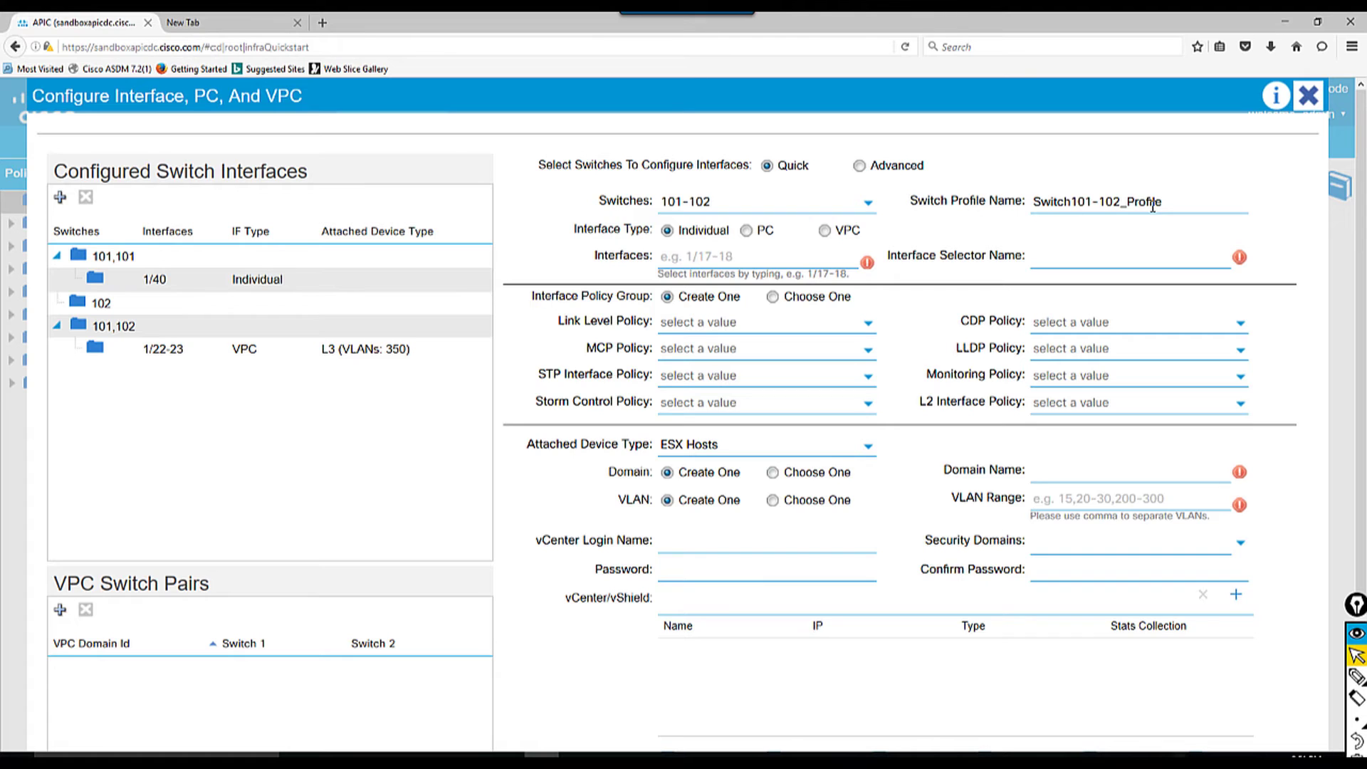
triple_click(1166, 200)
left_click(1135, 202)
left_click(824, 231)
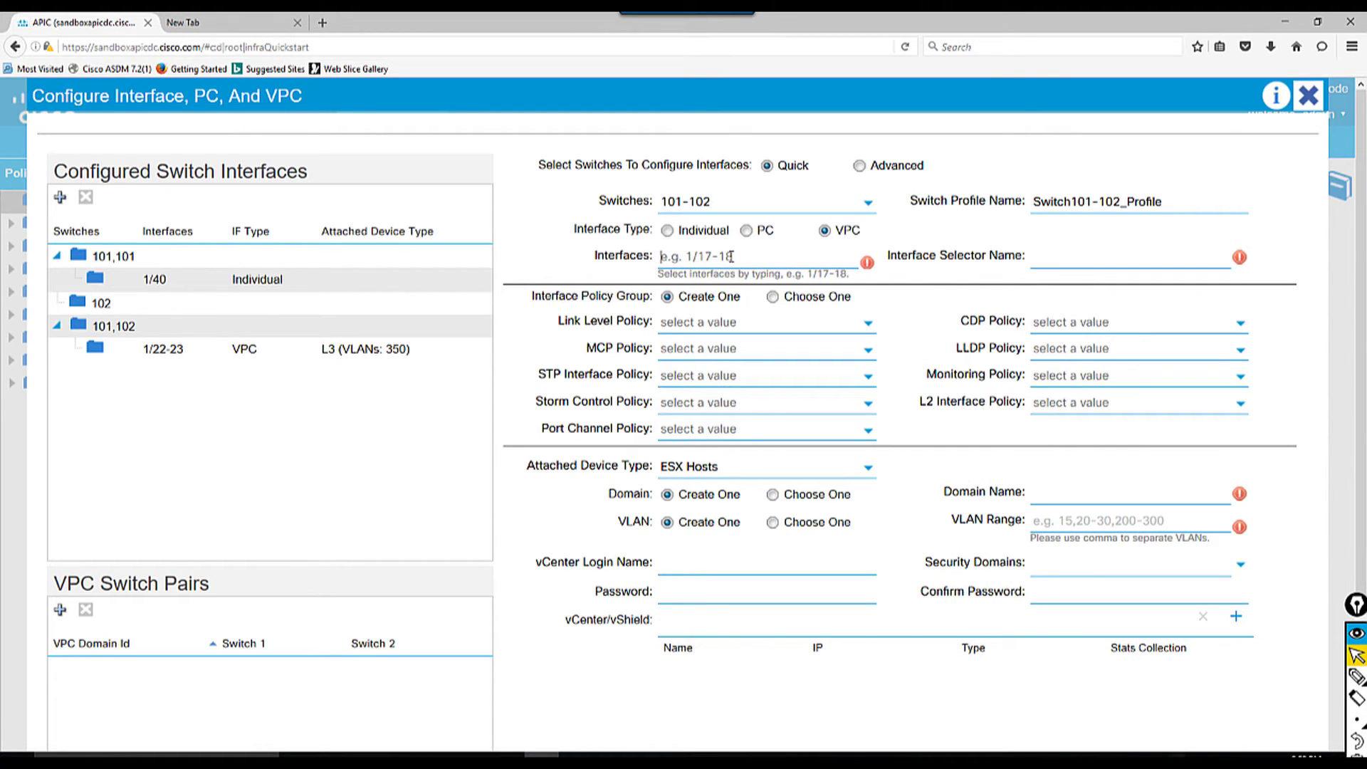
type("1/16")
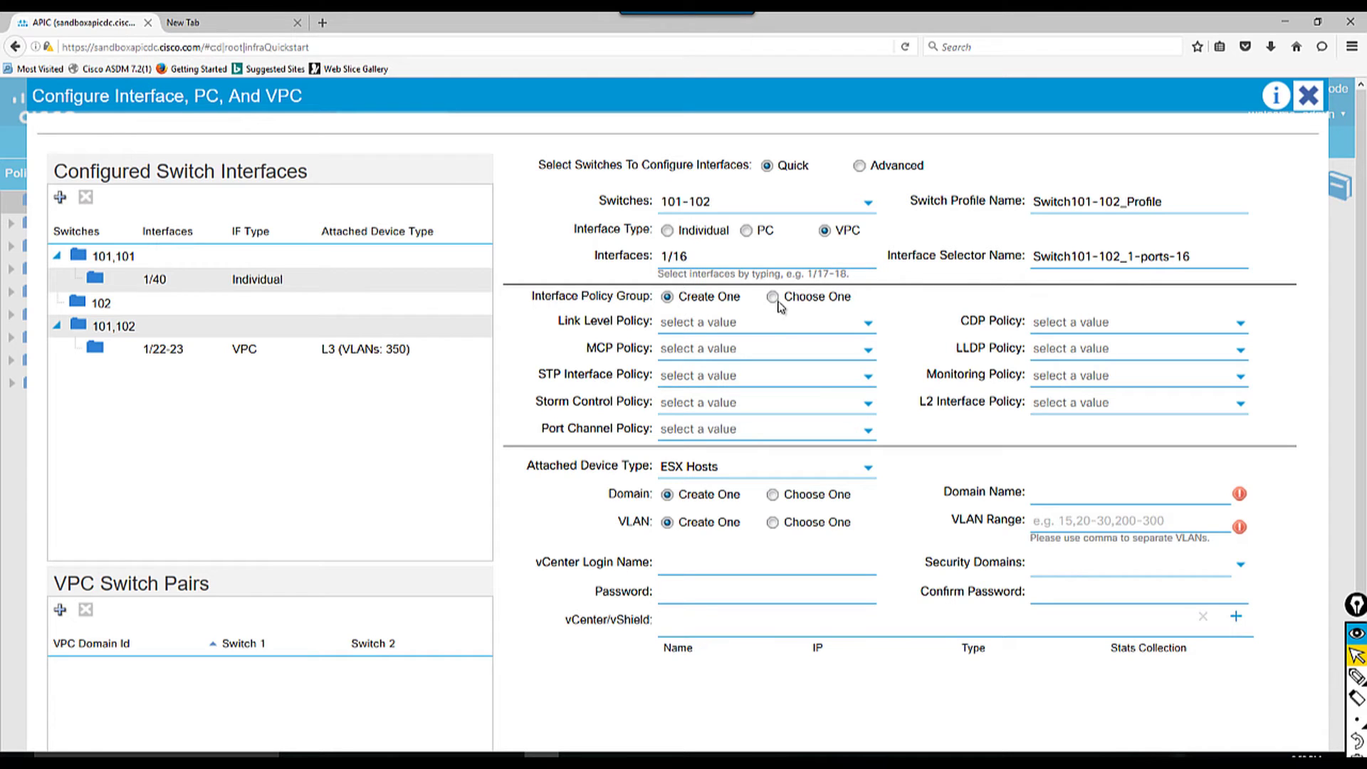
- Choose to create a new interface policy group and list the CDP policies
left_click(773, 297)
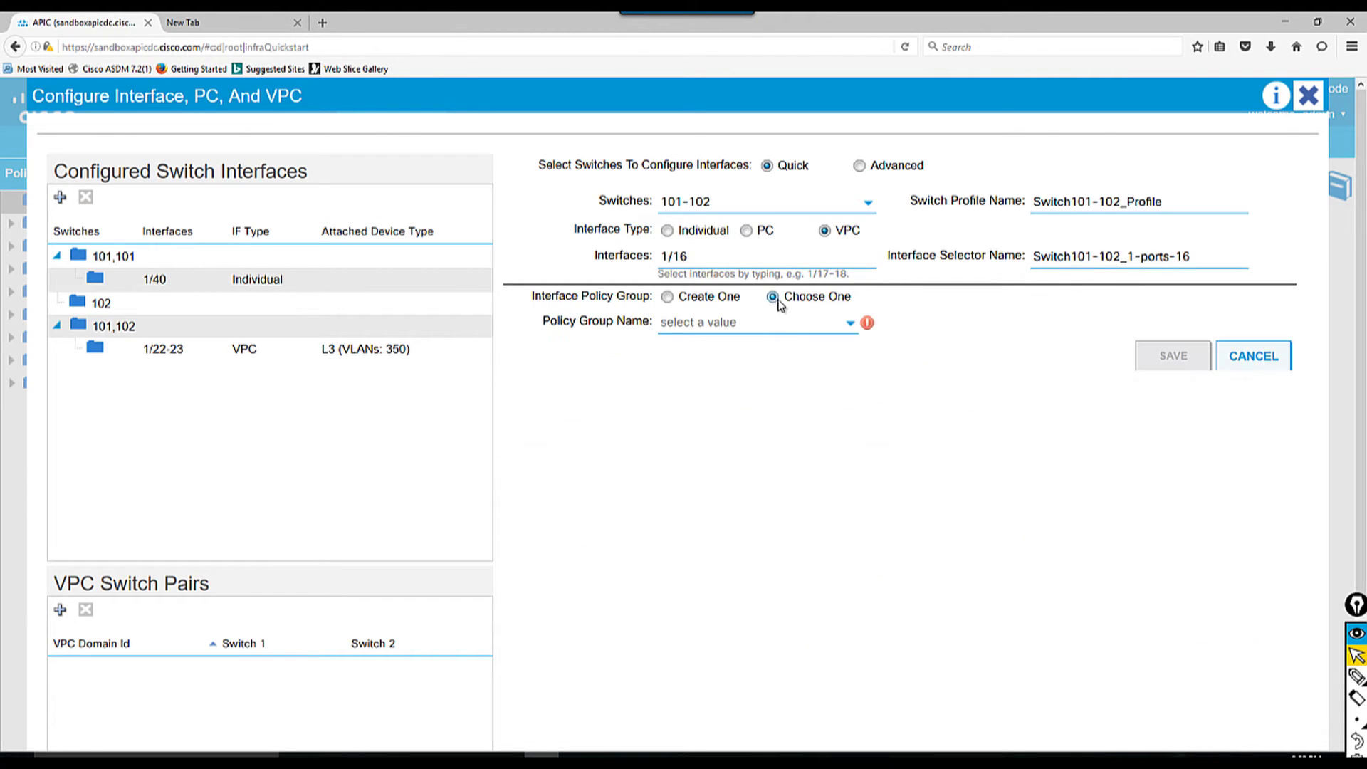
left_click(667, 297)
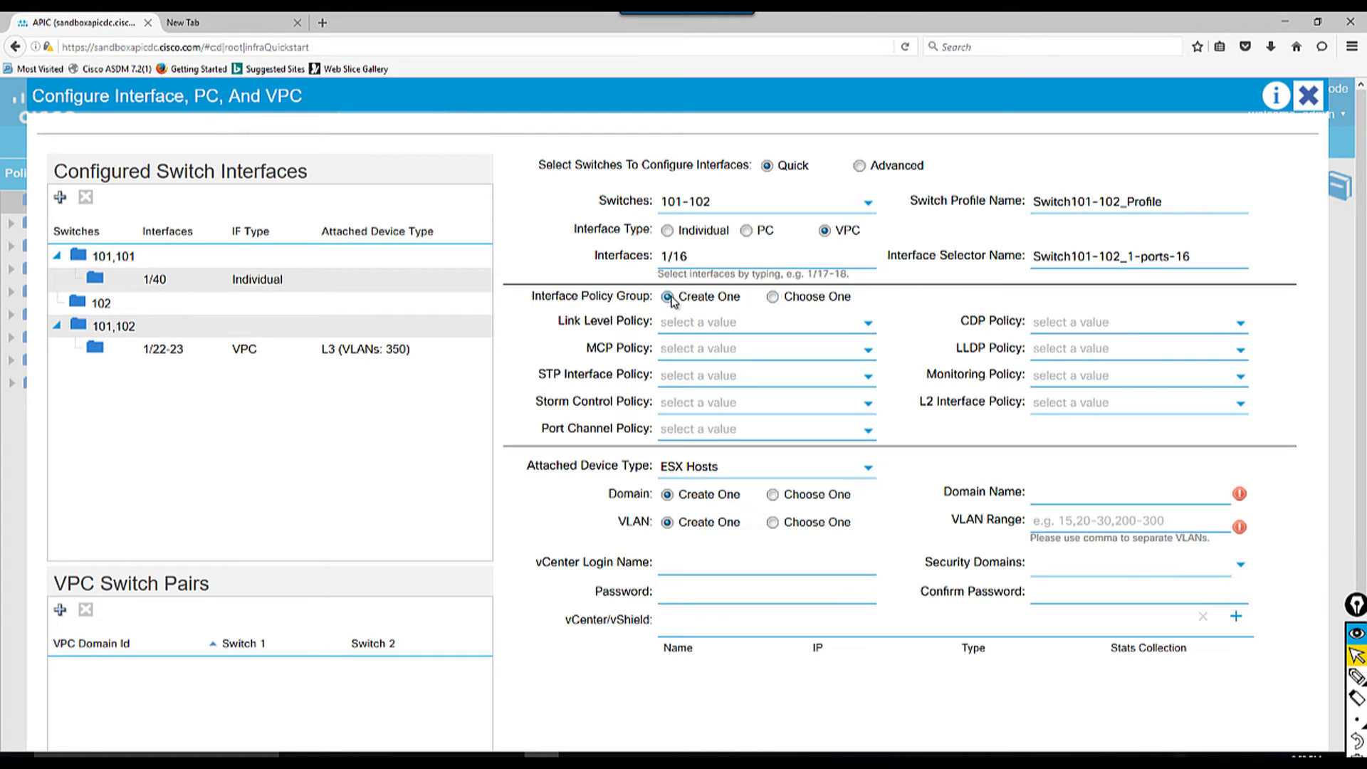
left_click(1238, 322)
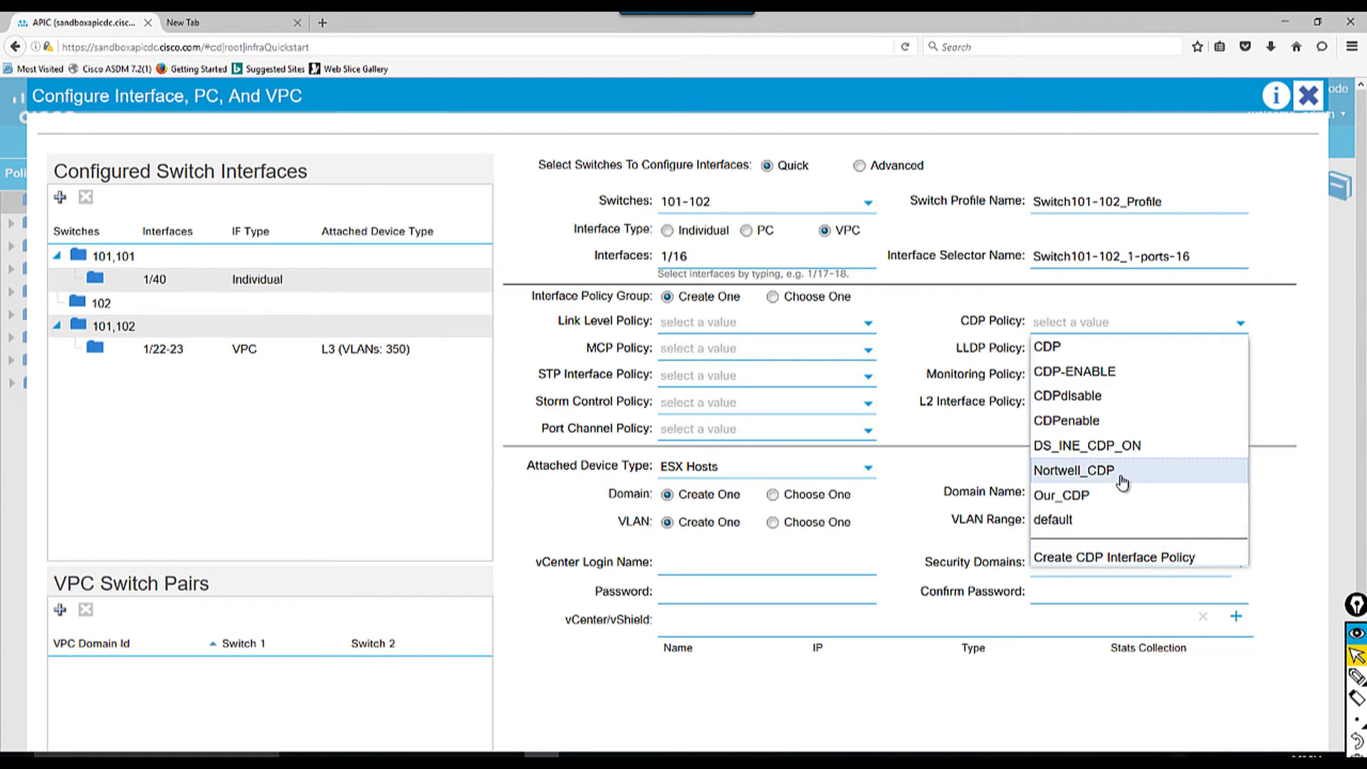
- Create CDP interface policy DC_CDP with admin state Enabled and assign it
left_click(1077, 562)
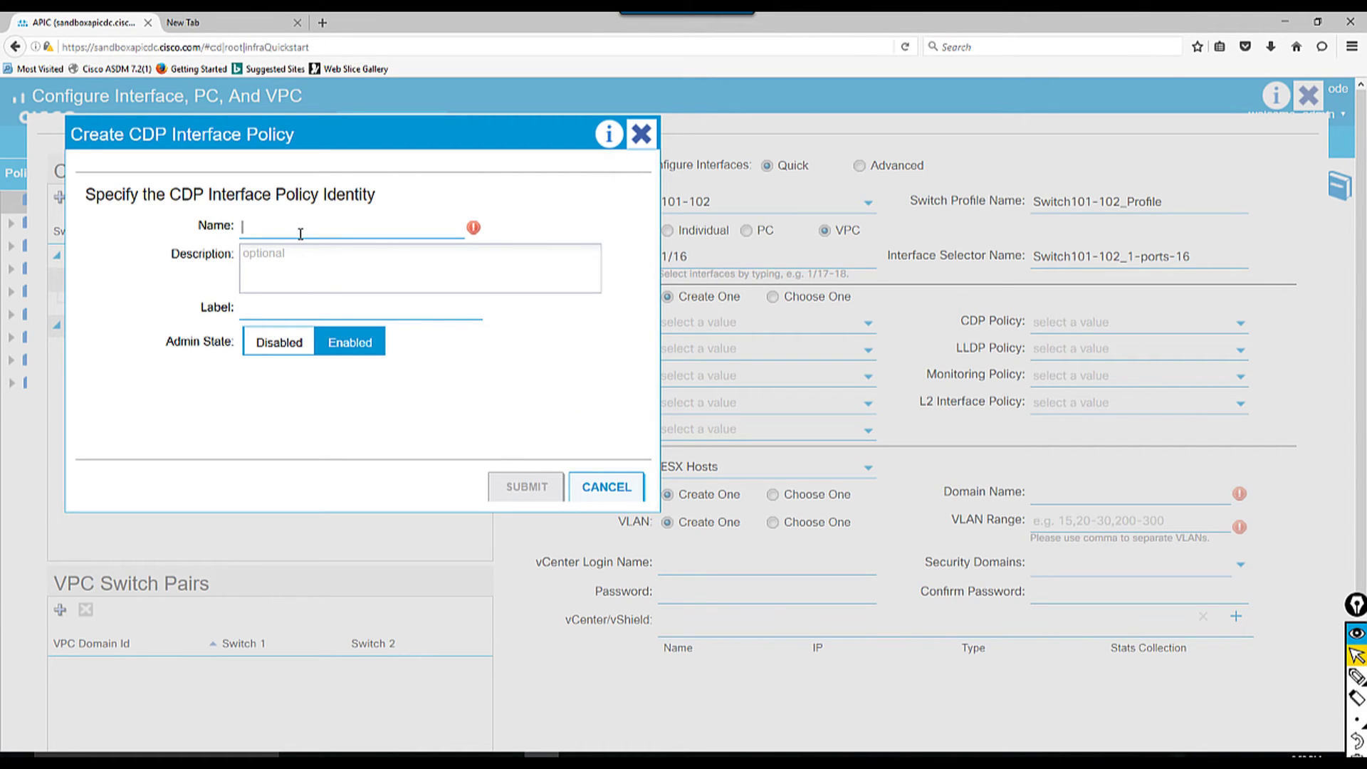
type("t")
key("BackSpace")
type("DC")
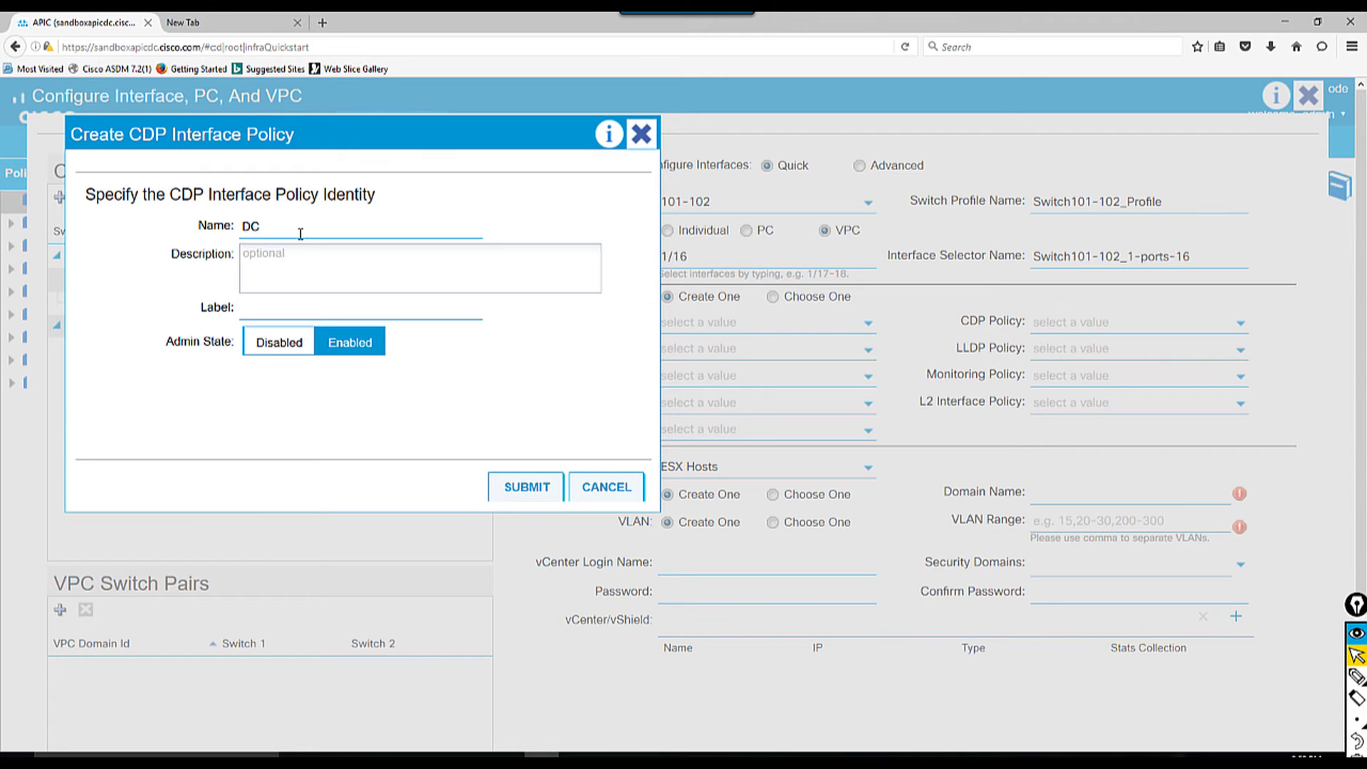
type("_CDP")
left_click(272, 245)
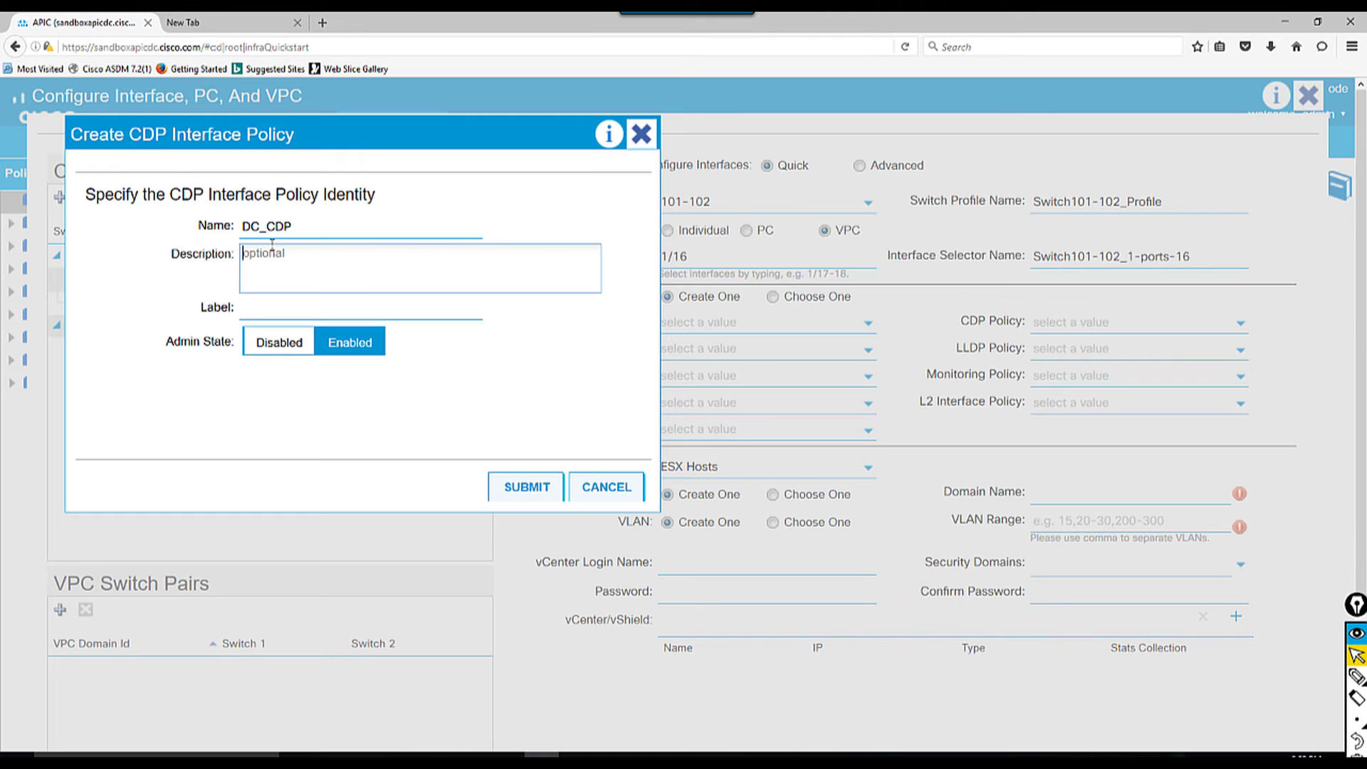
left_click(256, 305)
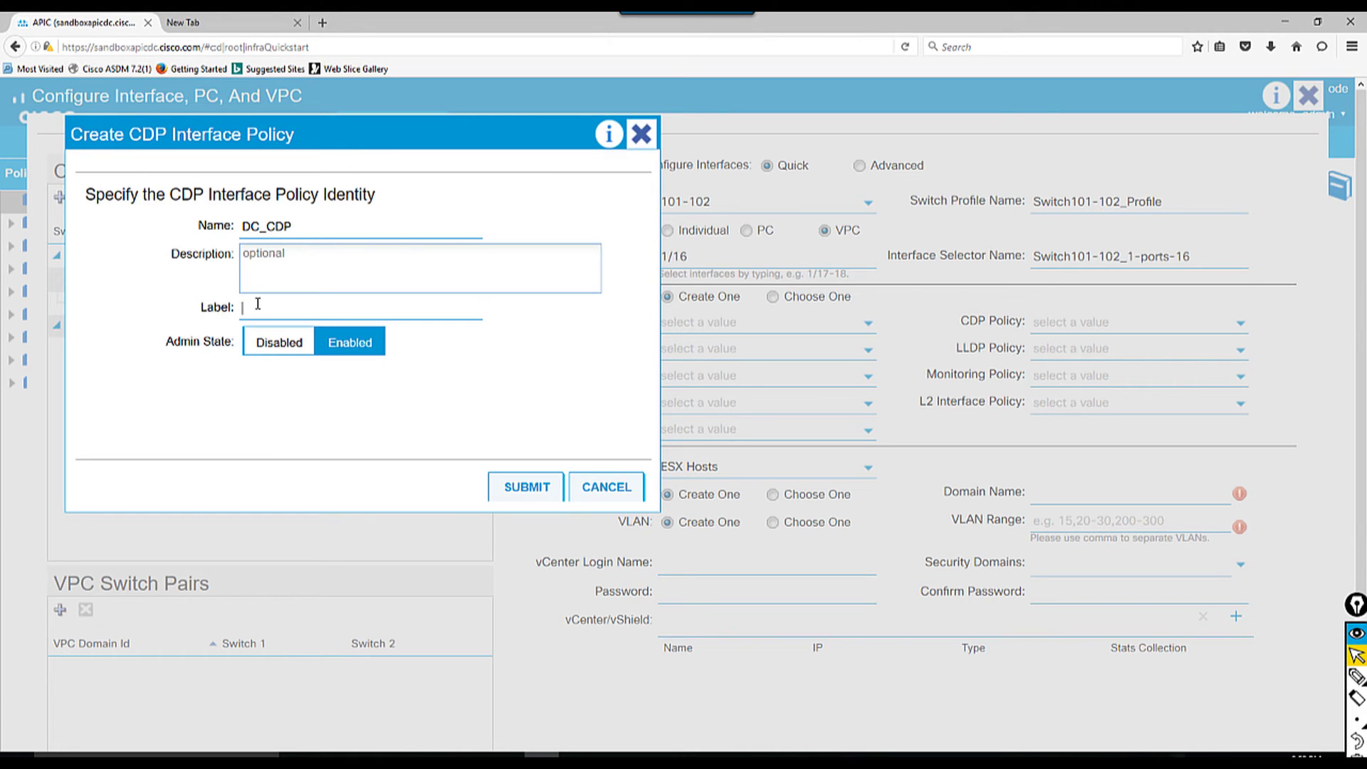
left_click(271, 348)
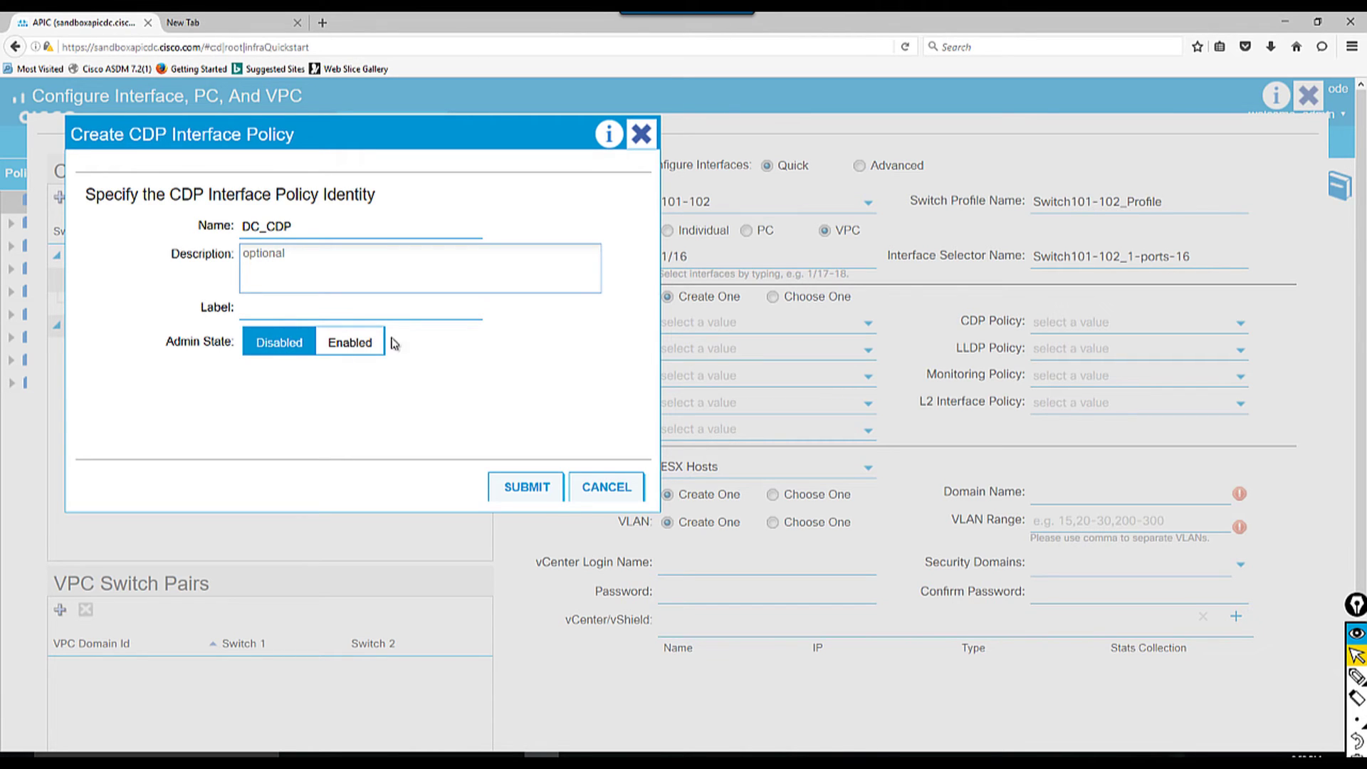
left_click(349, 349)
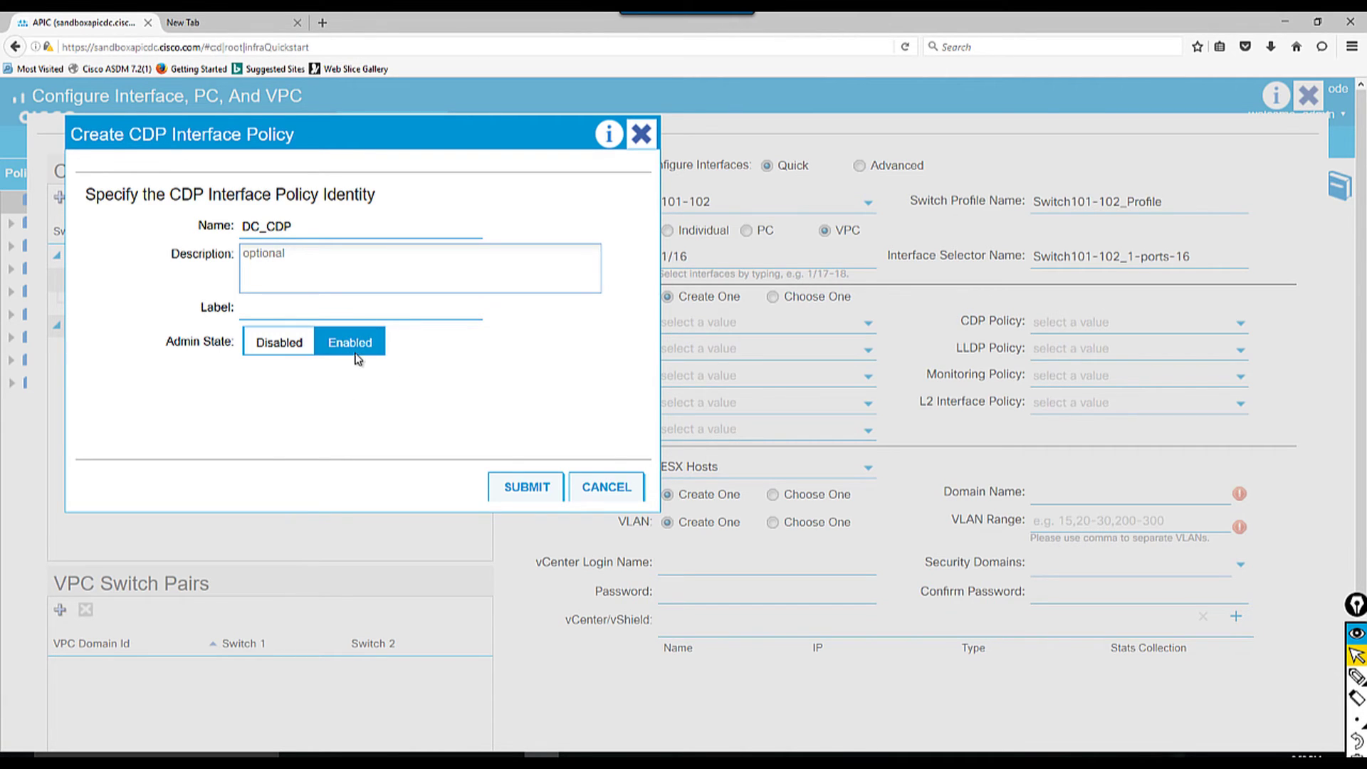
left_click(530, 495)
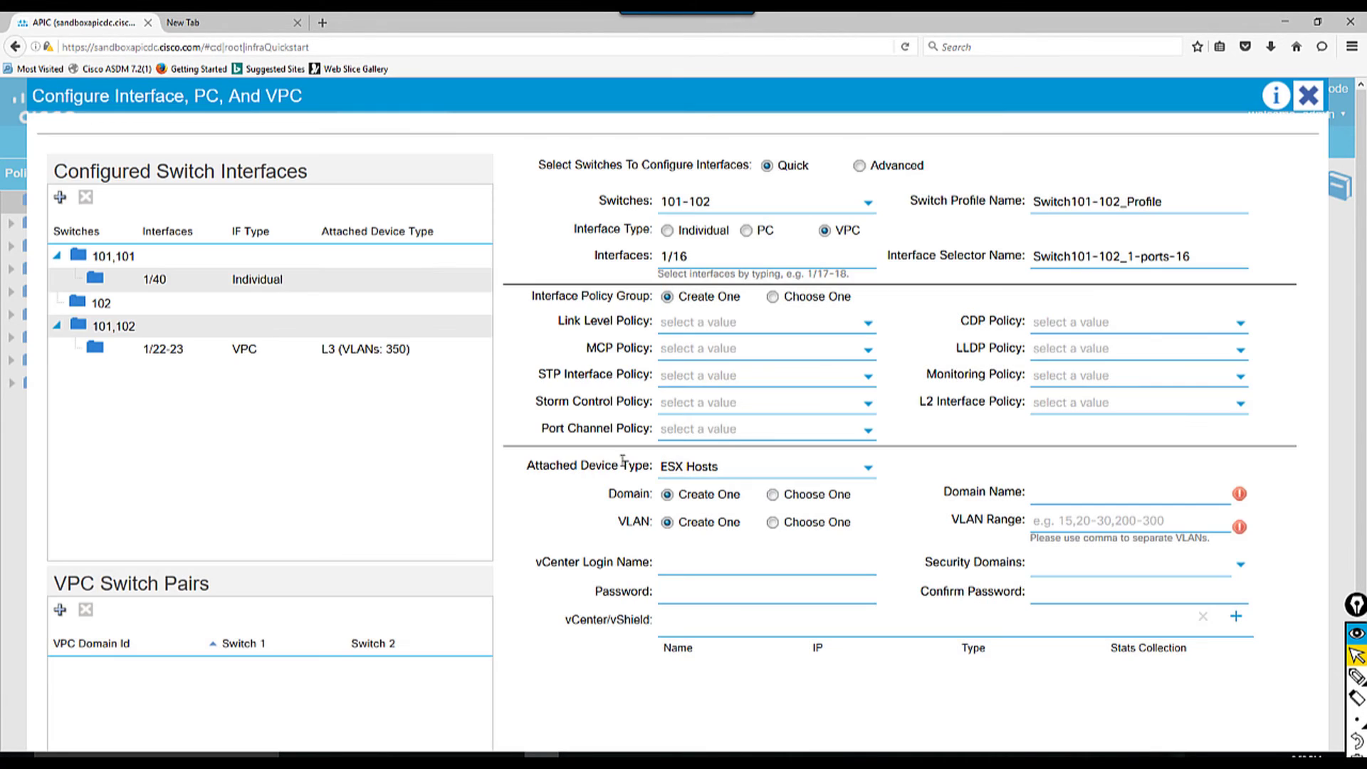
left_click(1072, 349)
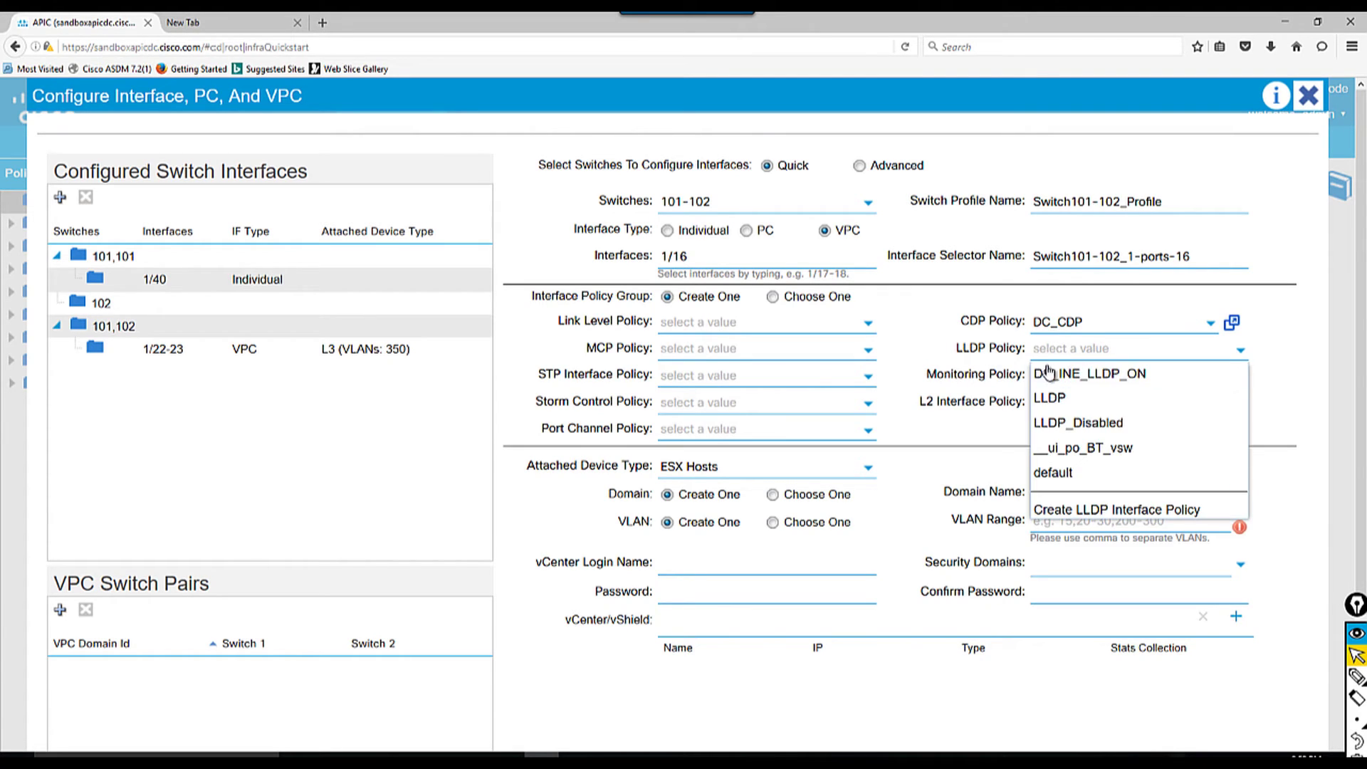
- Keep LLDP policy default and set the attached device type to Bare Metal
left_click(1048, 476)
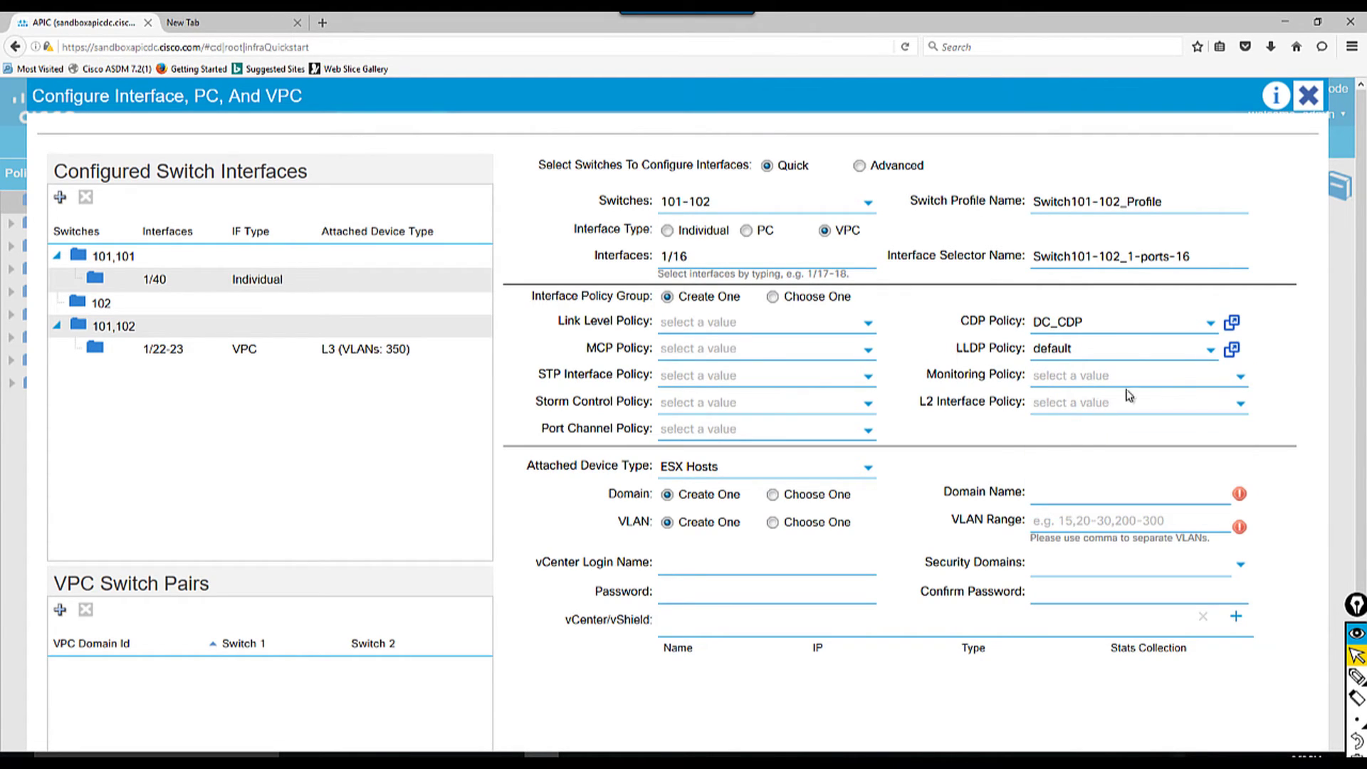
left_click(1210, 351)
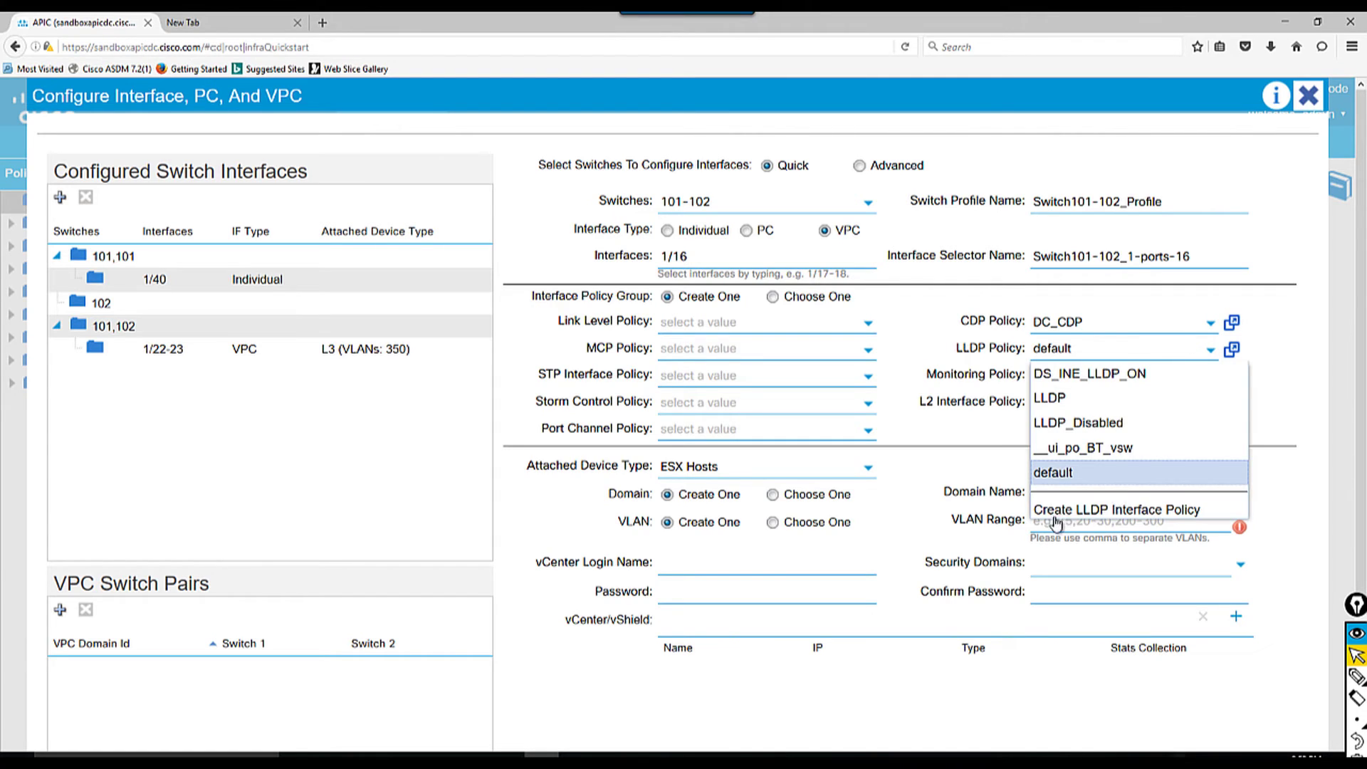
left_click(1280, 389)
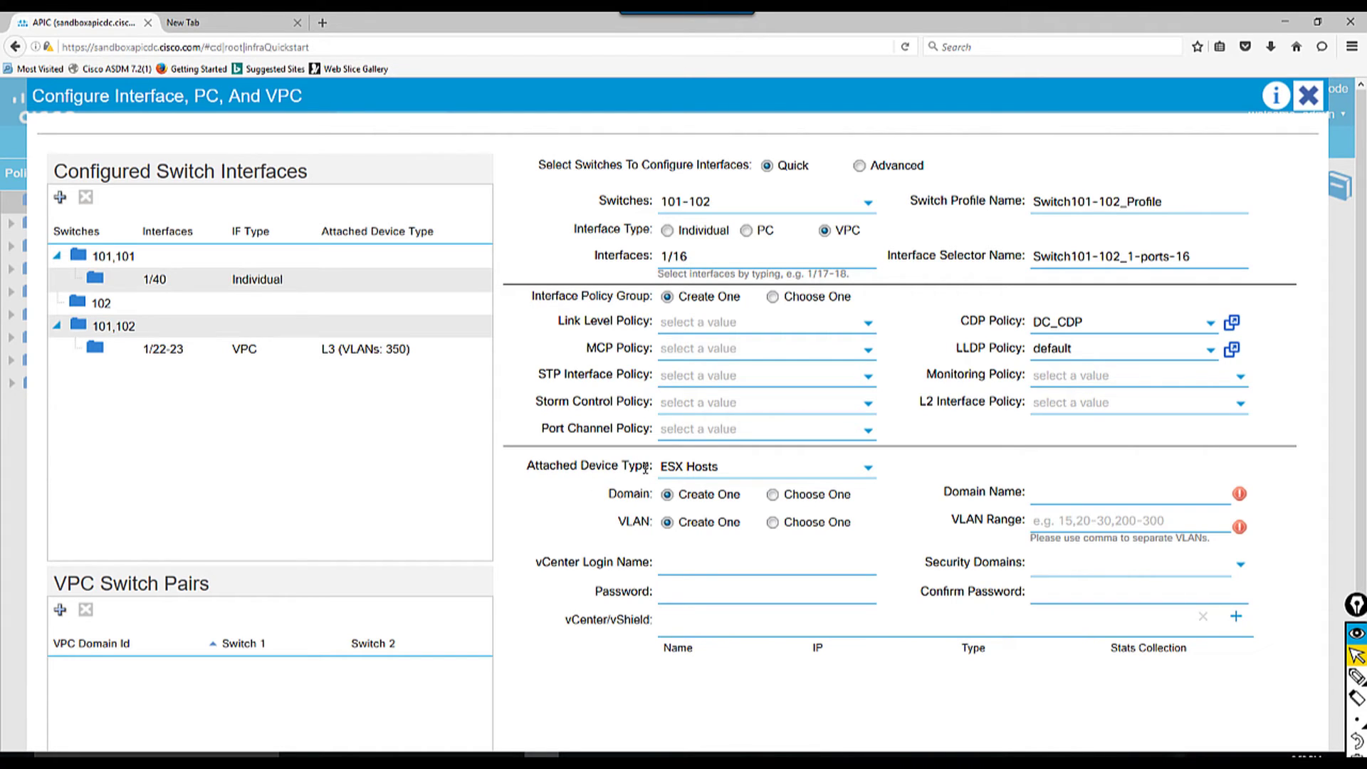
left_click(867, 468)
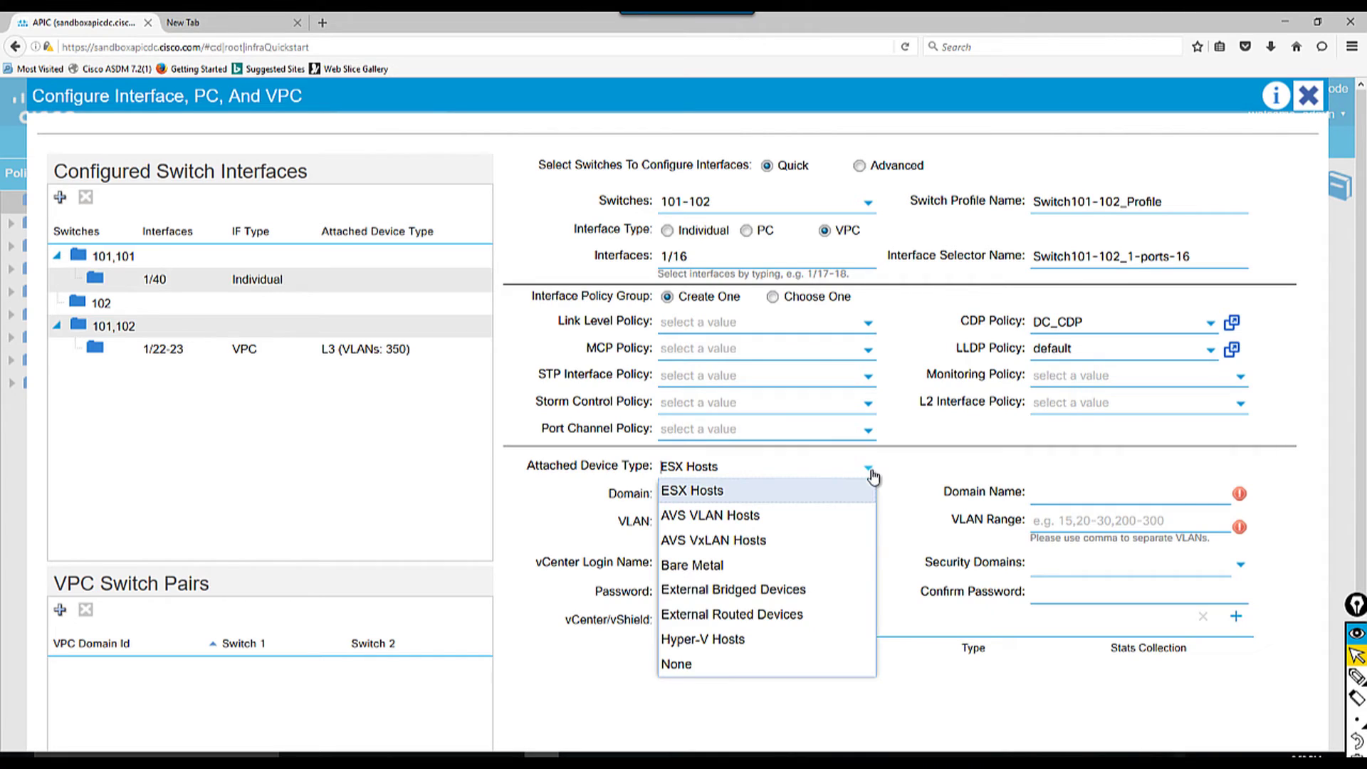
left_click(703, 568)
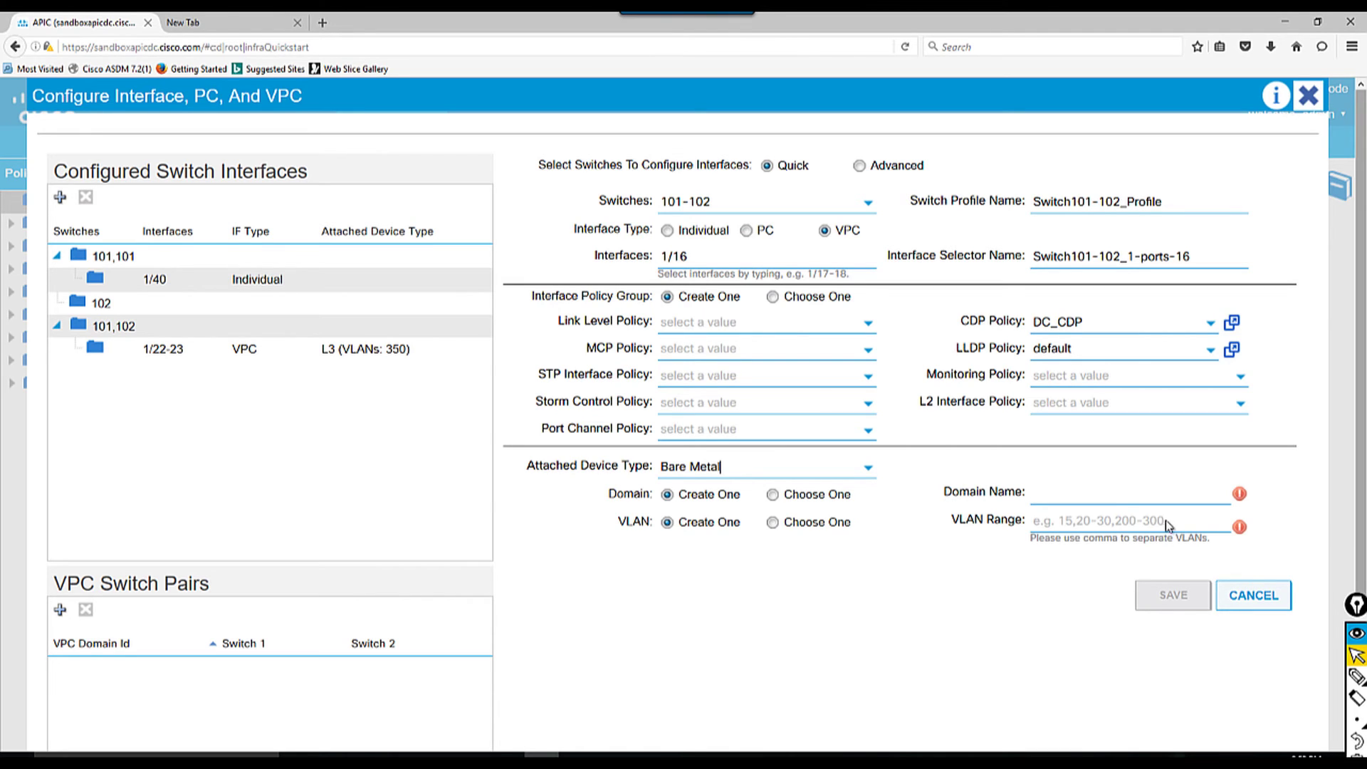
- Use the existing physical domain phys for the VPC 1/16 entry
left_click(773, 495)
left_click(1220, 494)
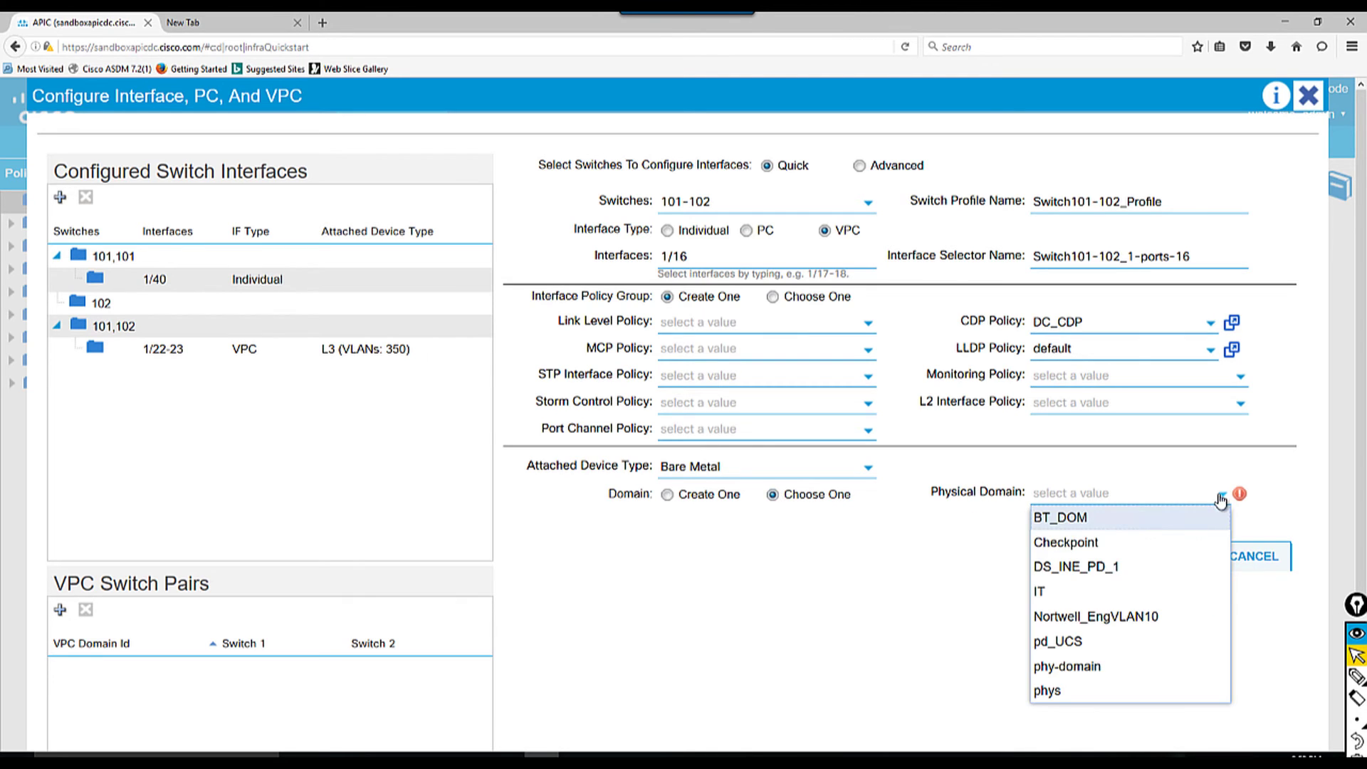
left_click(1046, 692)
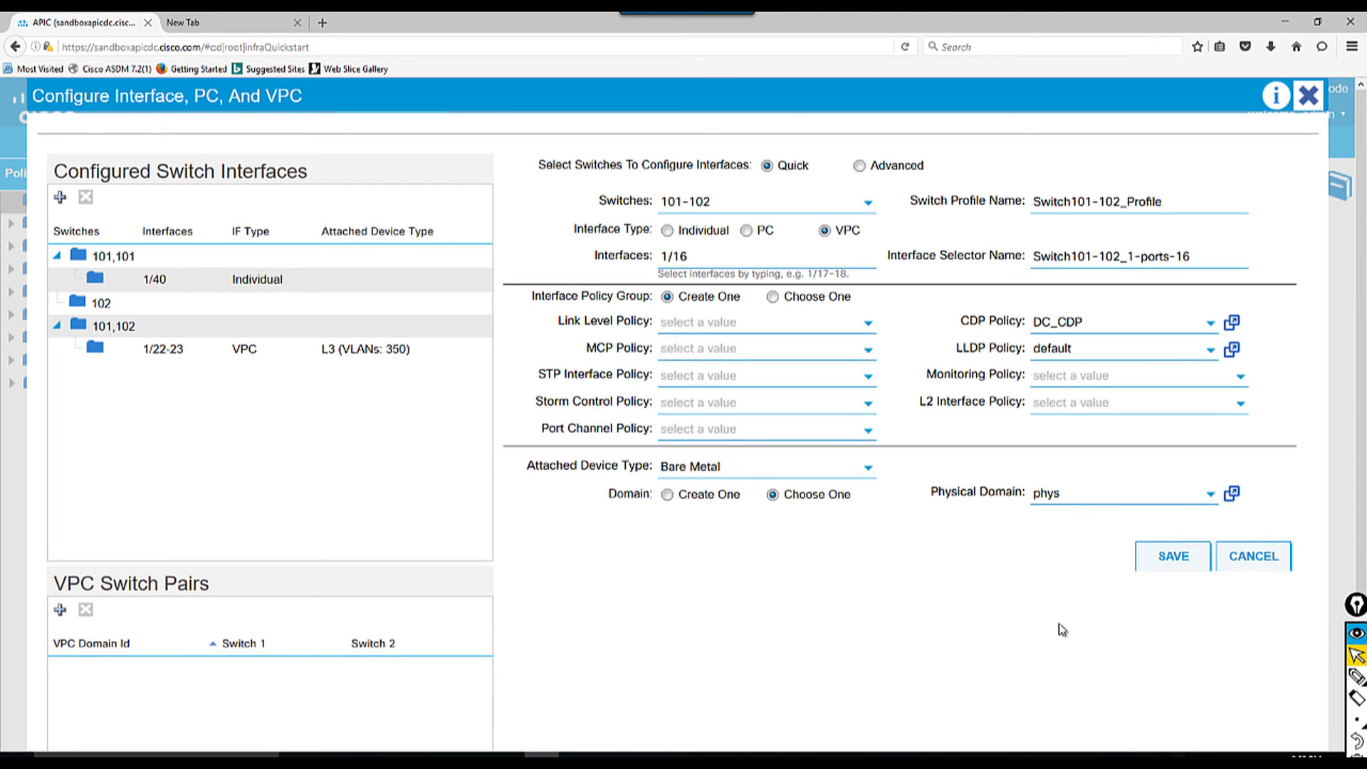
scroll(1070, 482, "down", 3)
scroll(1082, 494, "up", 3)
- Save the VPC 1/16 entry and submit the whole wizard configuration
left_click(1154, 557)
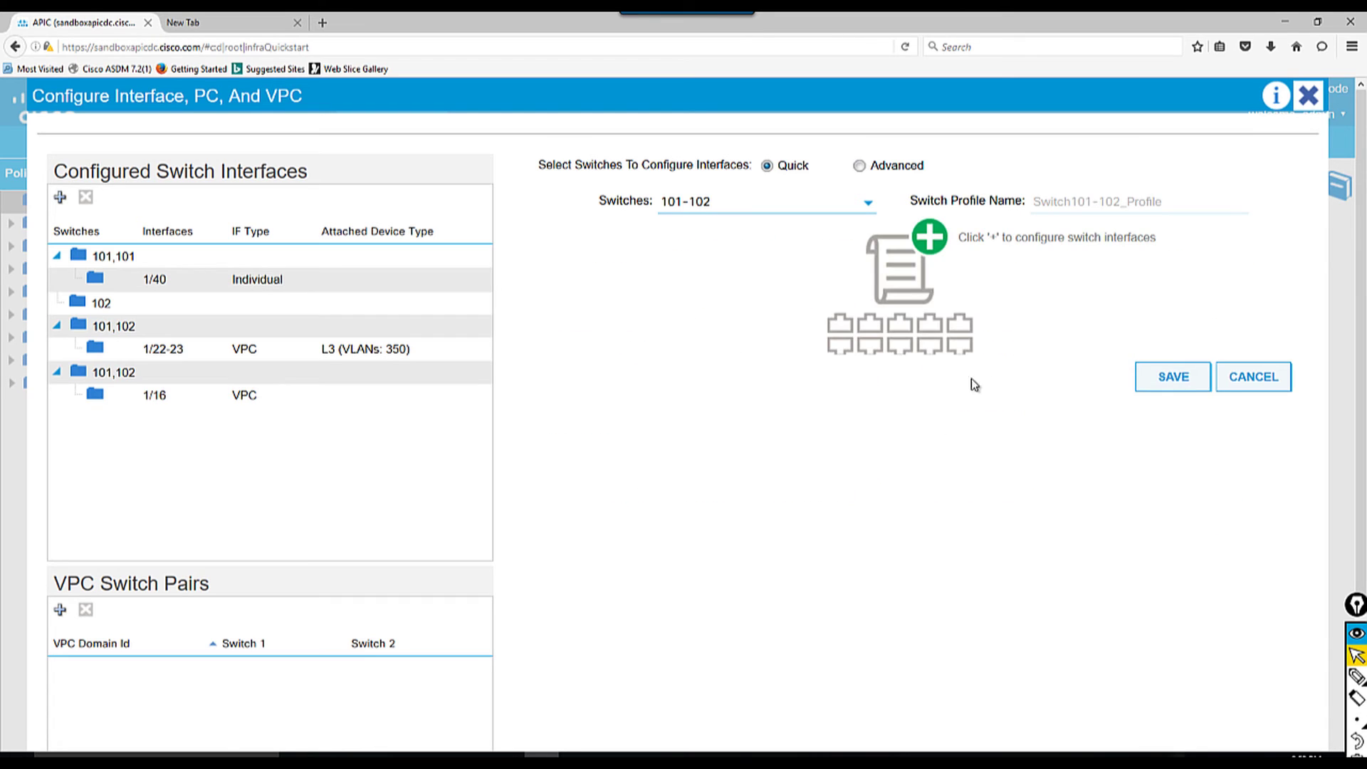
left_click(1171, 377)
scroll(1110, 409, "down", 2)
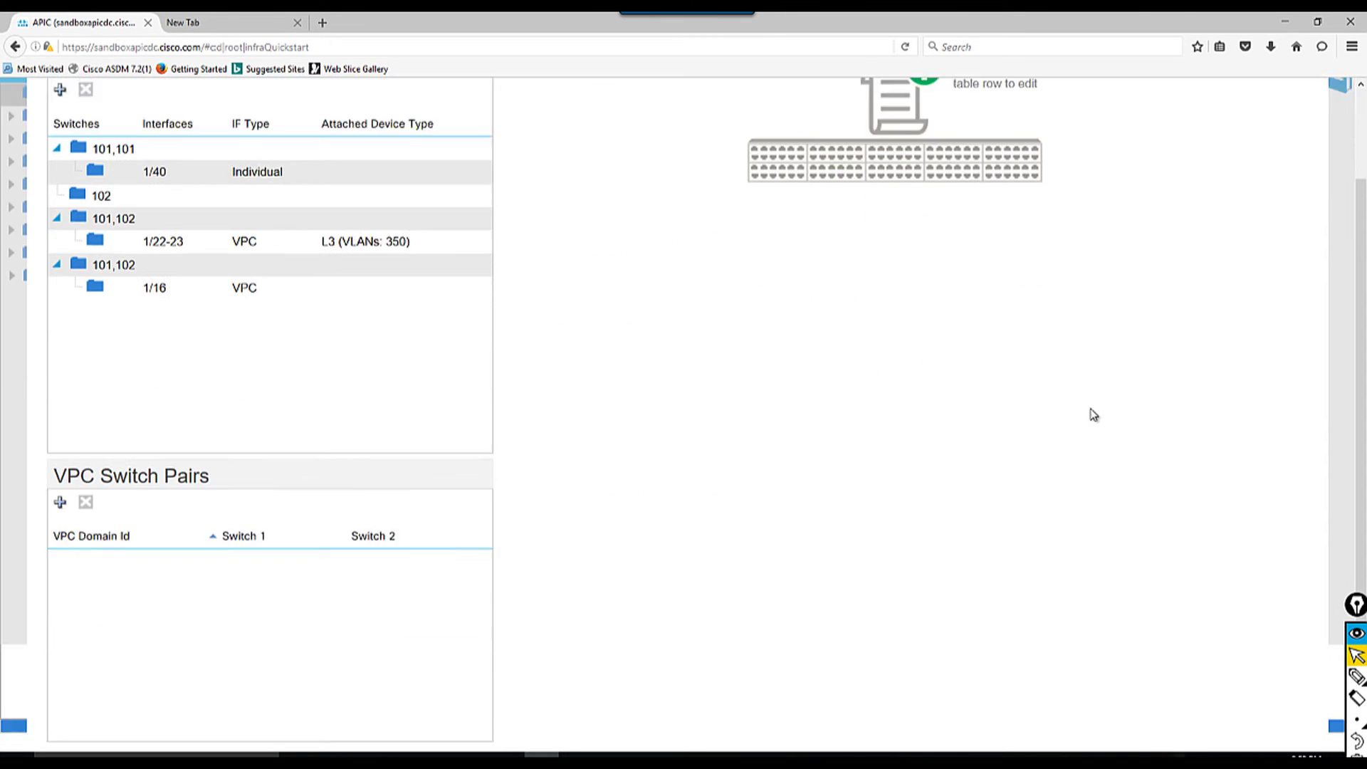
scroll(1093, 427, "down", 1)
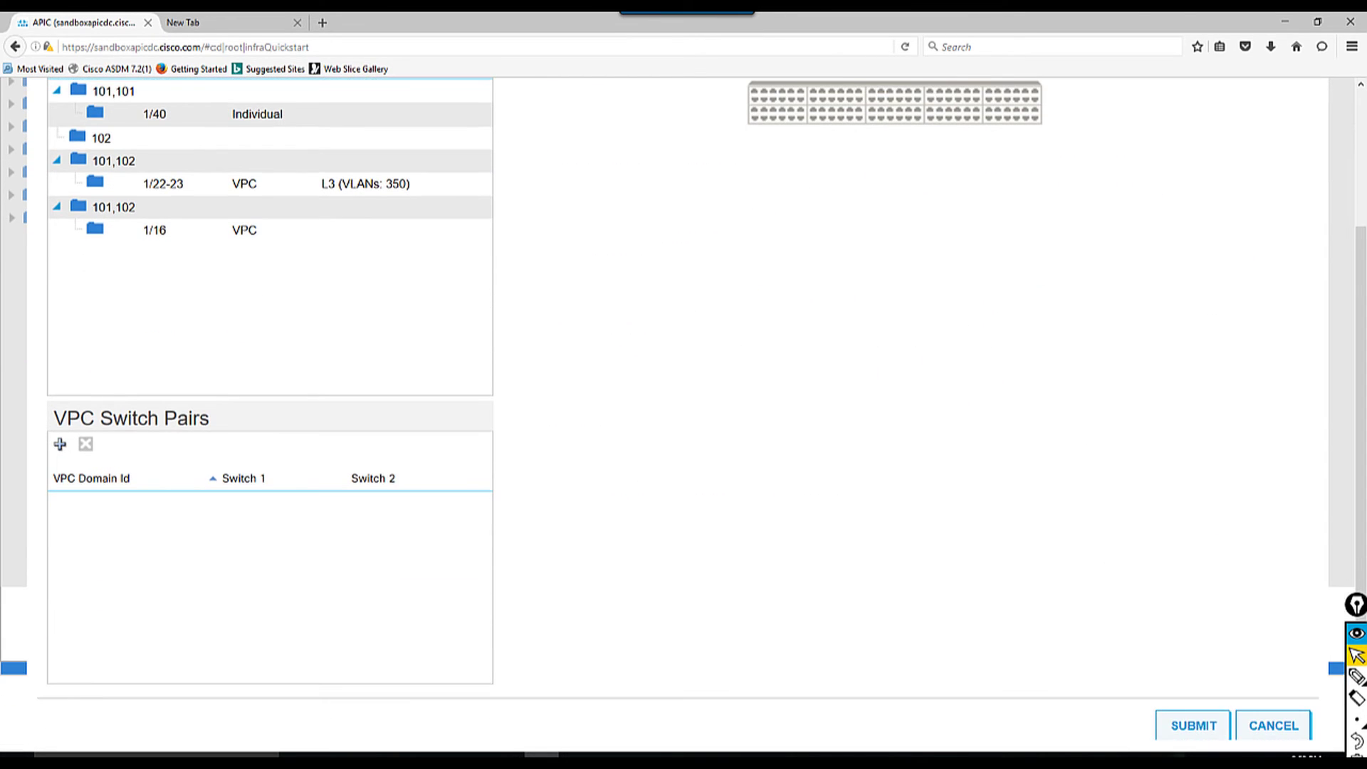
left_click(1196, 728)
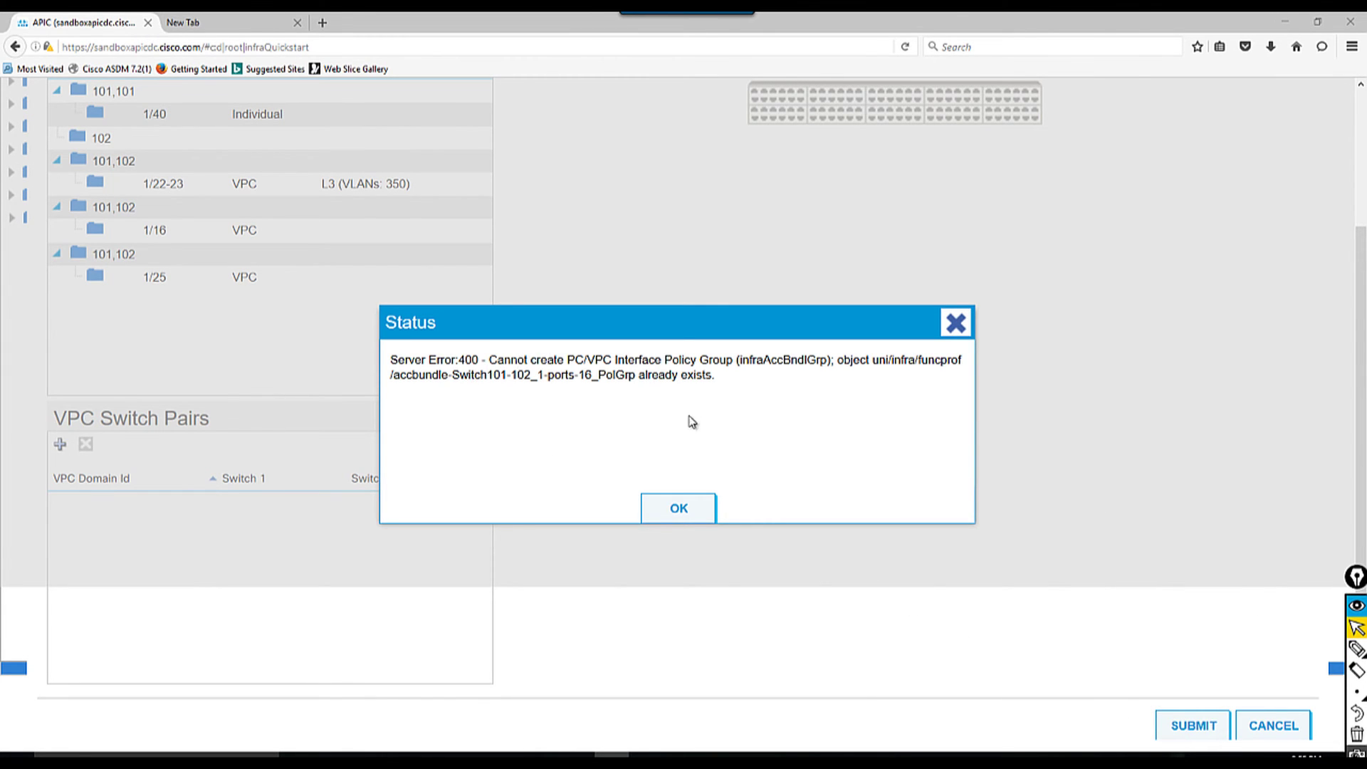
- Dismiss the policy-group-already-exists error and cancel the wizard without saving
scroll(694, 425, "up", 4)
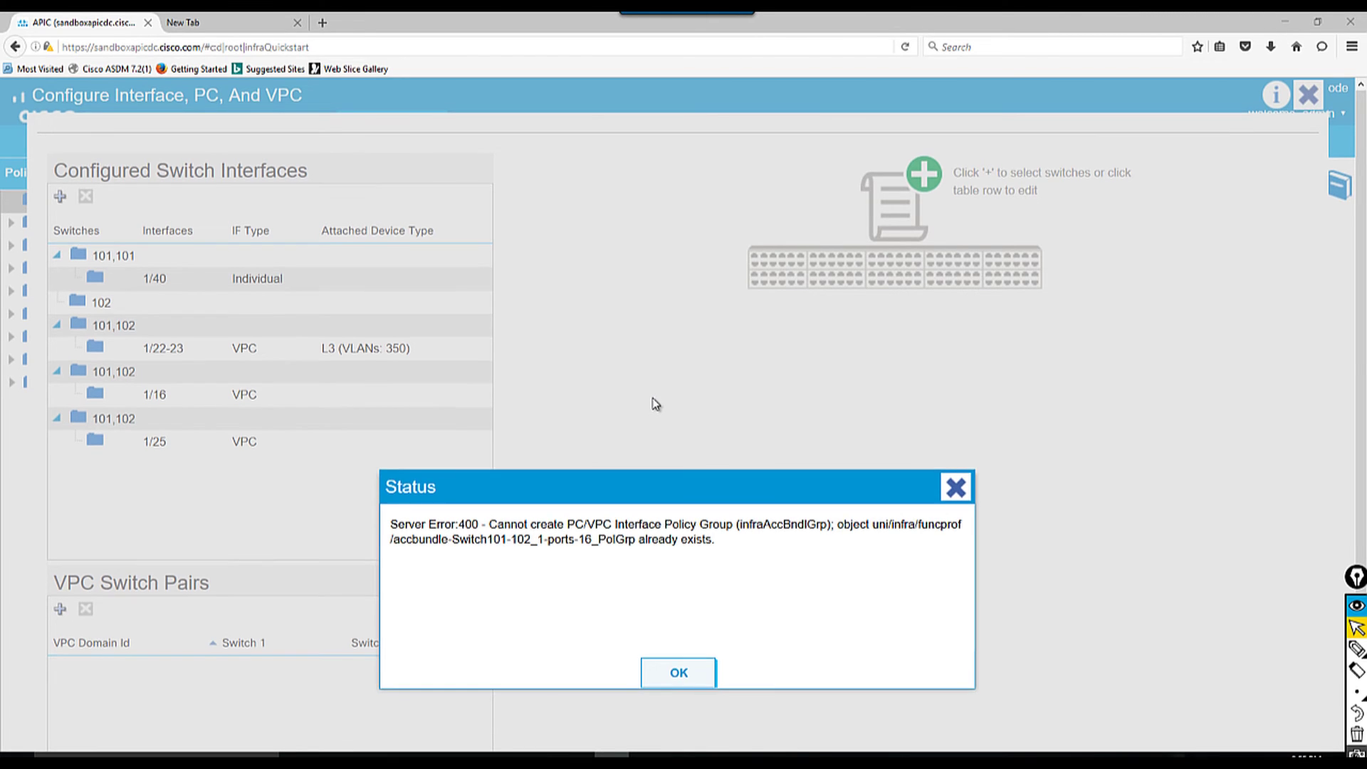
scroll(669, 427, "down", 4)
left_click(671, 506)
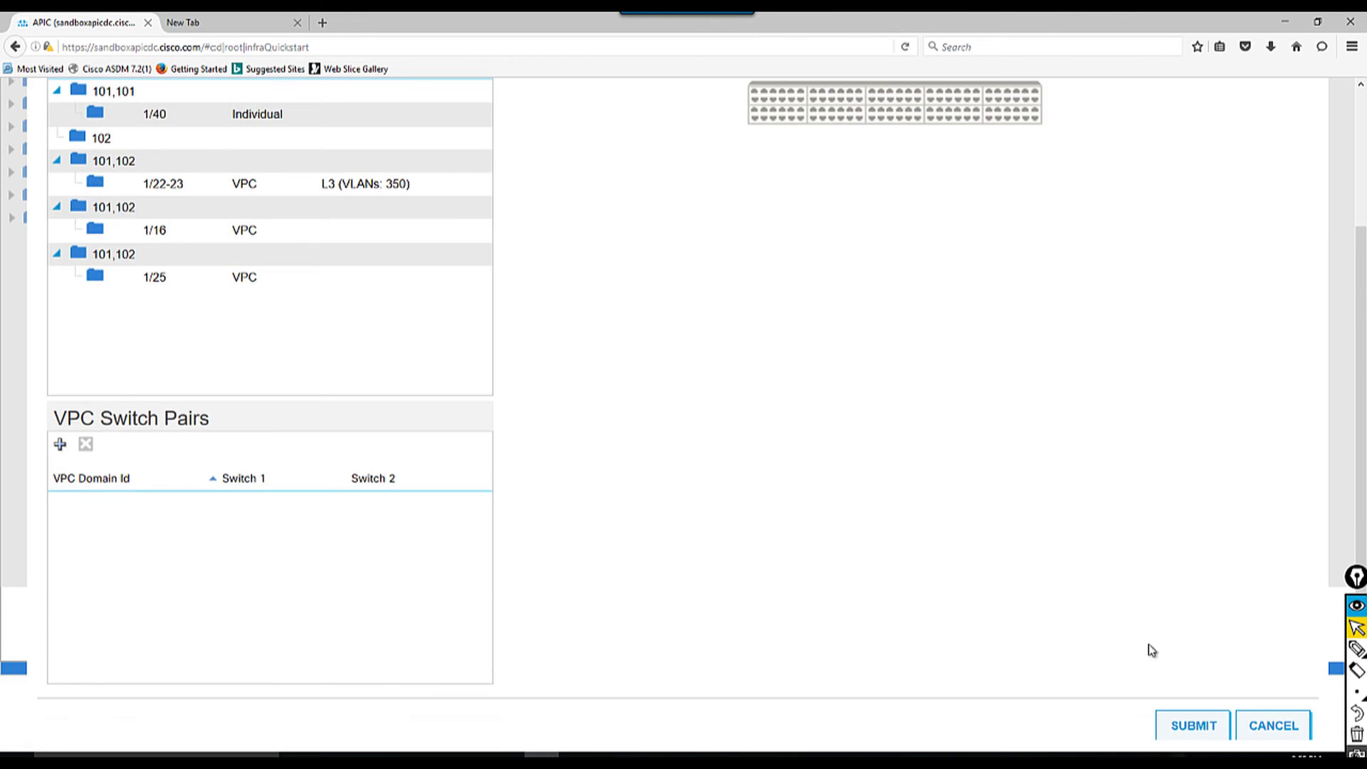
left_click(1273, 725)
left_click(638, 464)
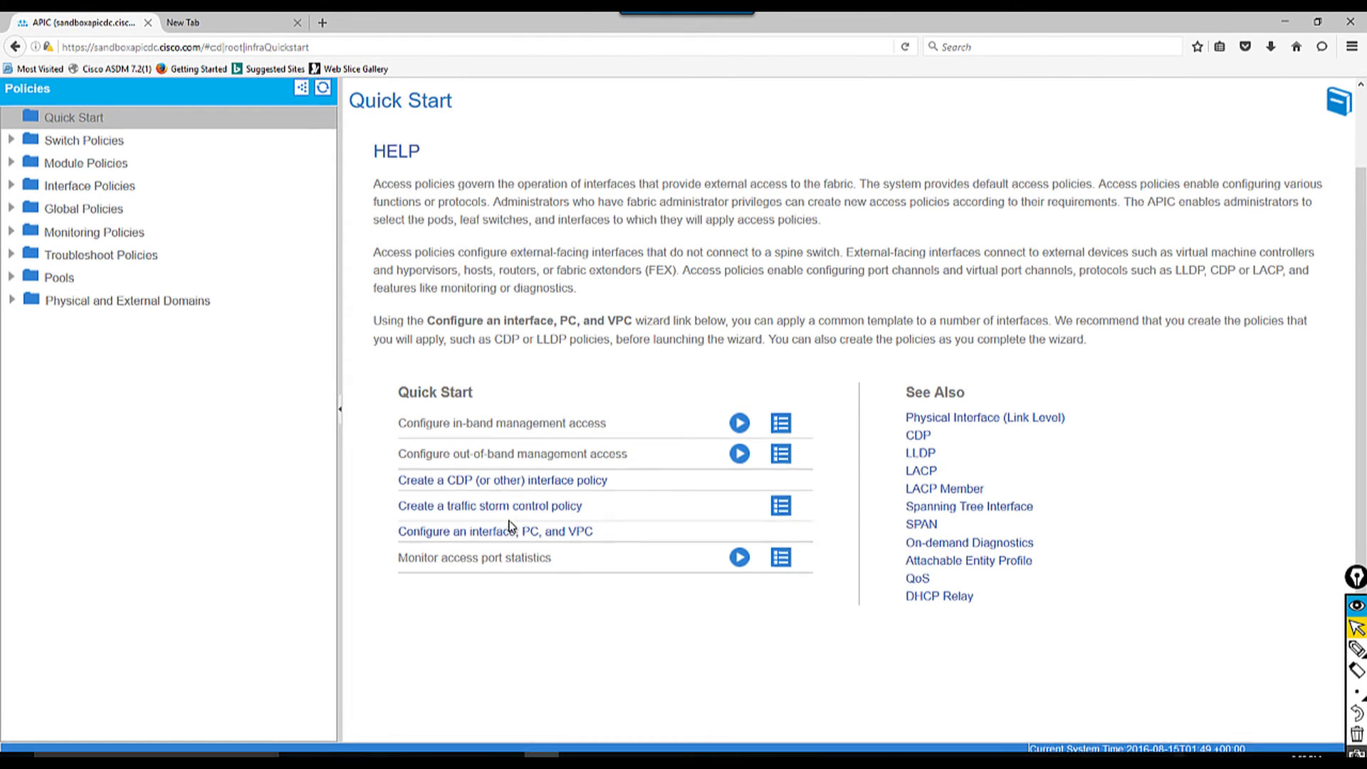
- Expand Switch Policies > Policies and select Virtual Port Channel default
scroll(491, 527, "up", 2)
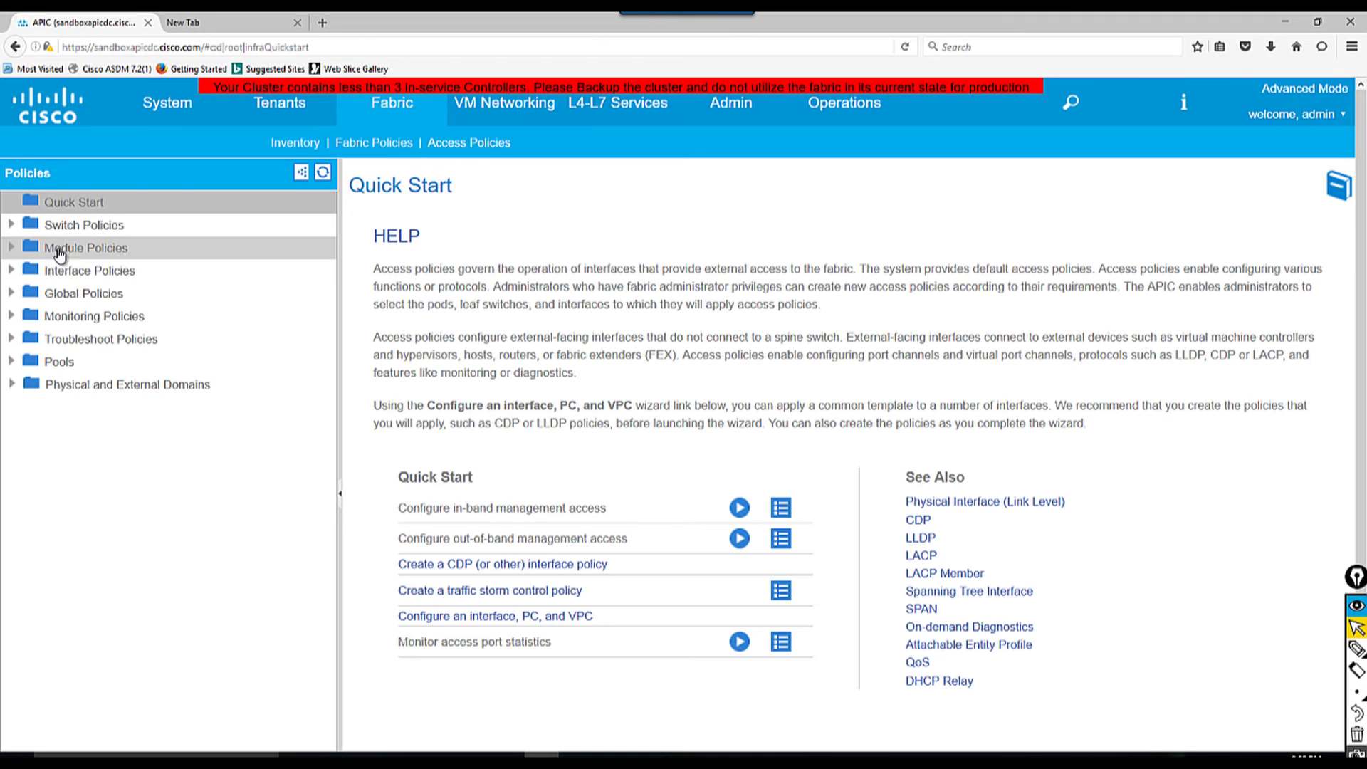
left_click(75, 227)
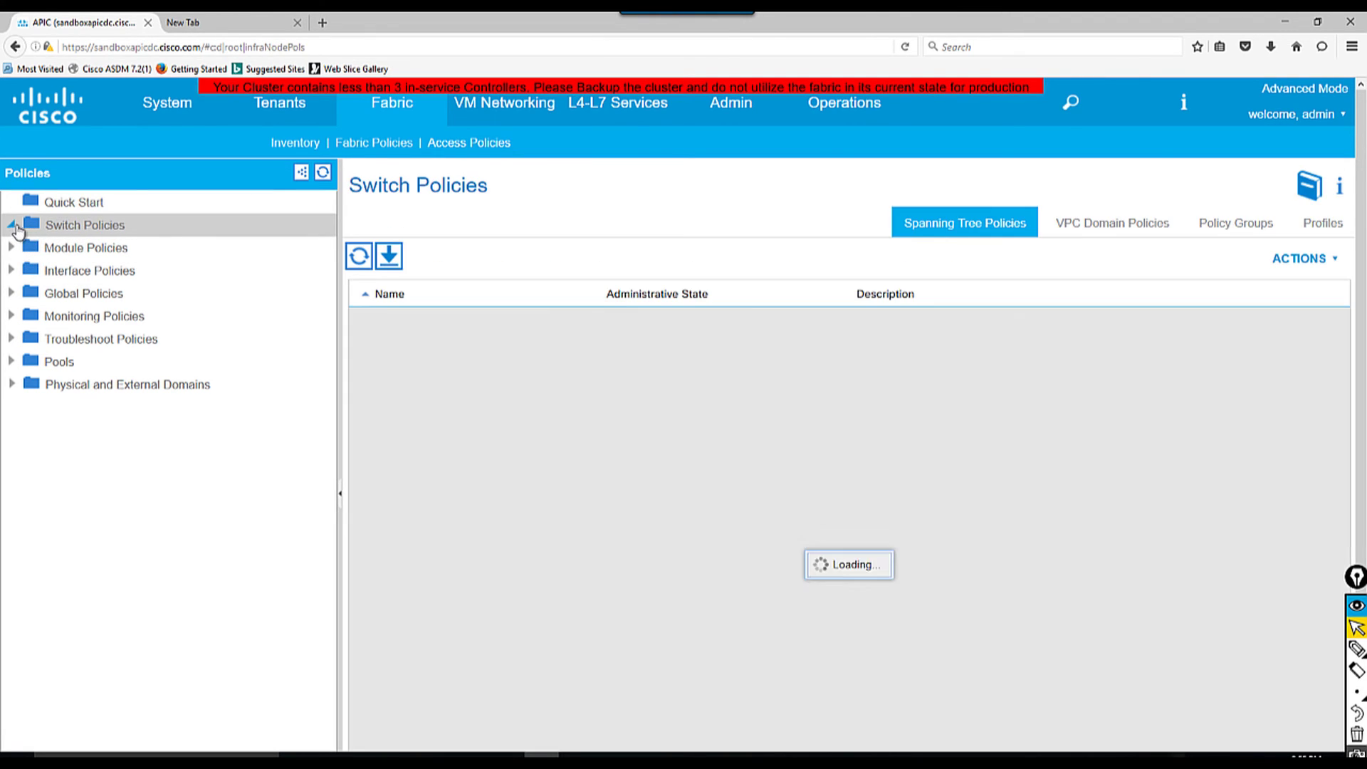
left_click(16, 226)
left_click(29, 248)
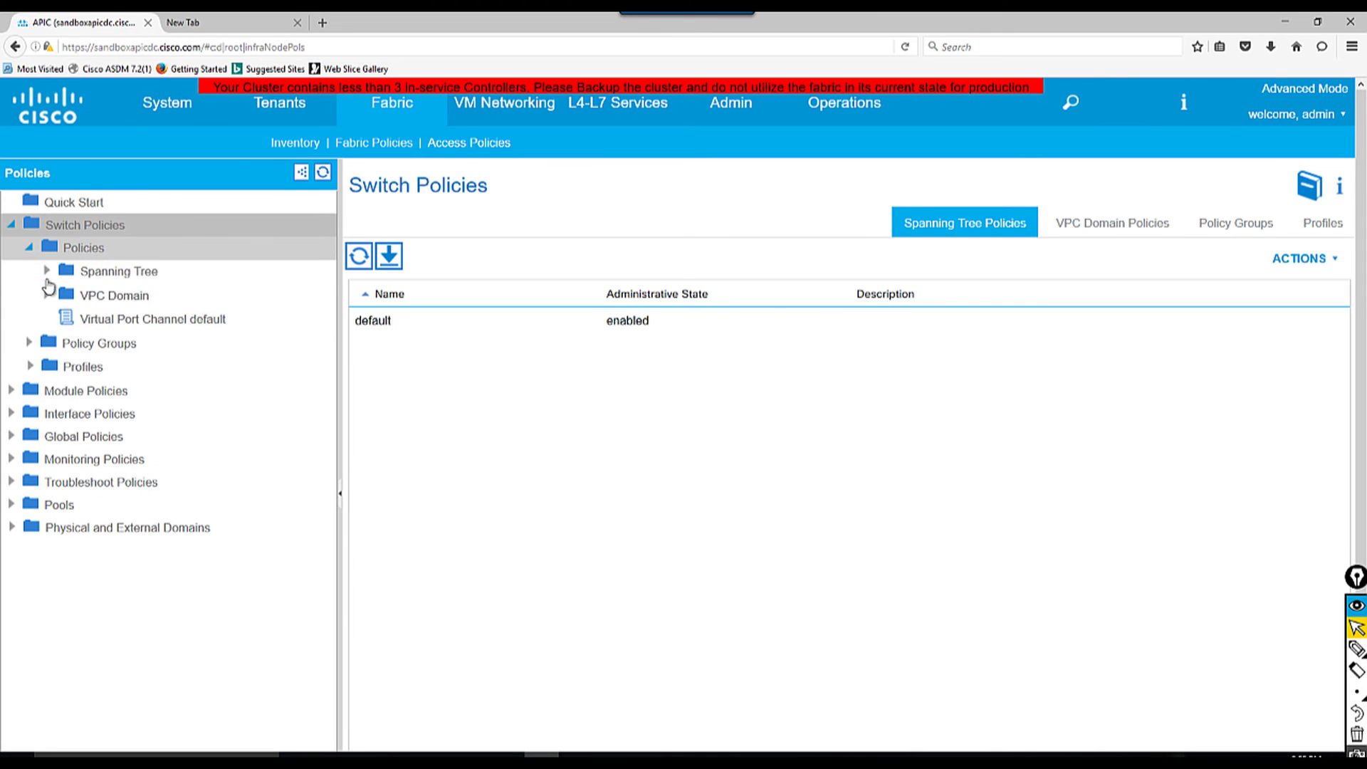
left_click(104, 323)
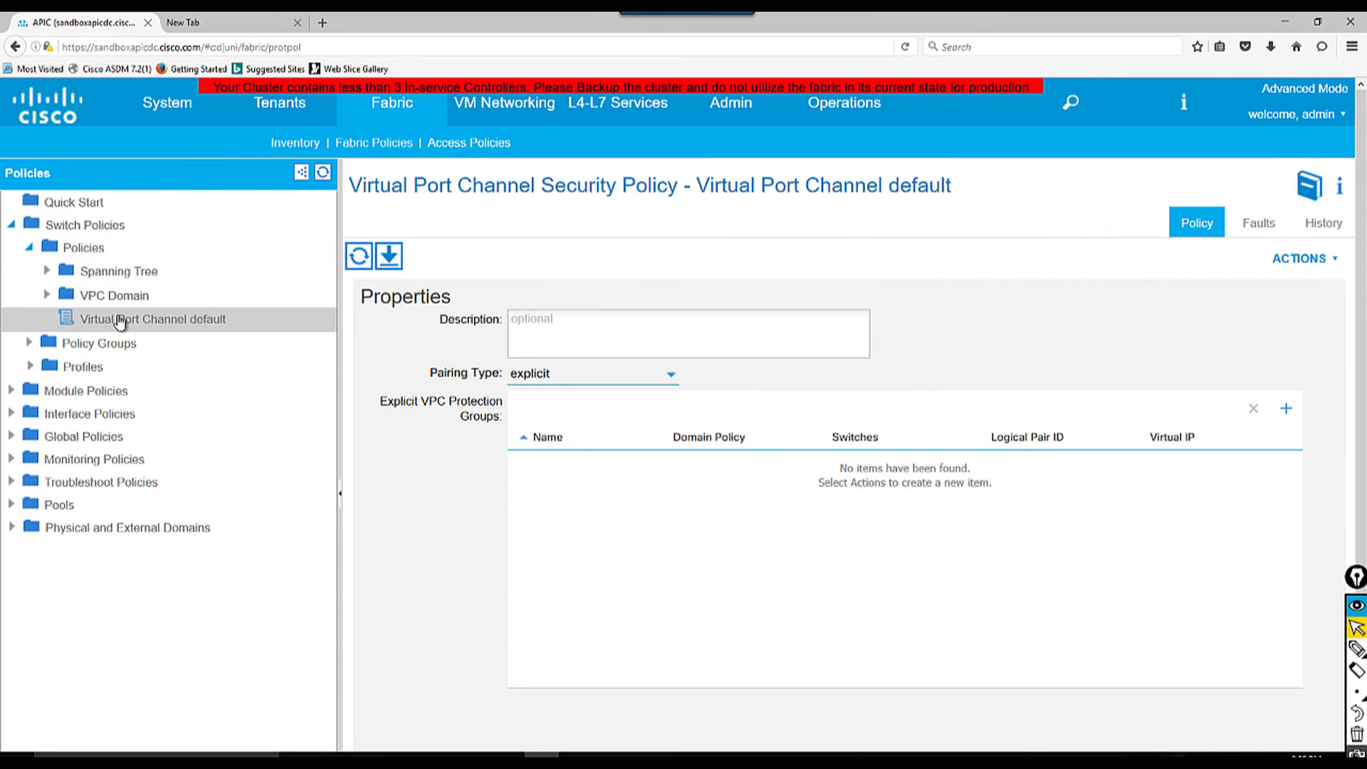
- Start a VPC explicit protection group named DC_VPC with ID 45
left_click(1325, 259)
left_click(1278, 287)
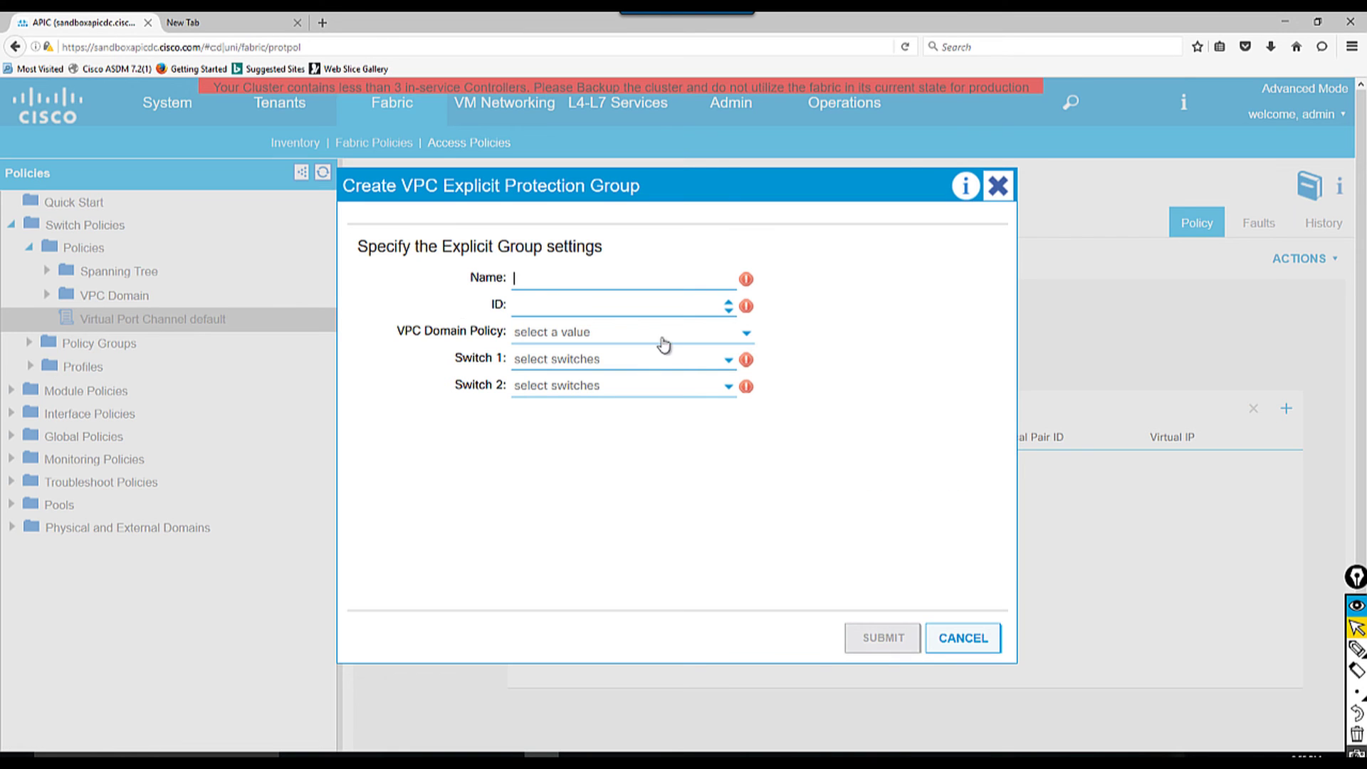
type("sER")
key("BackSpace")
key("BackSpace")
type("our")
key("BackSpace")
key("BackSpace")
key("BackSpace")
type("DAC")
type("5")
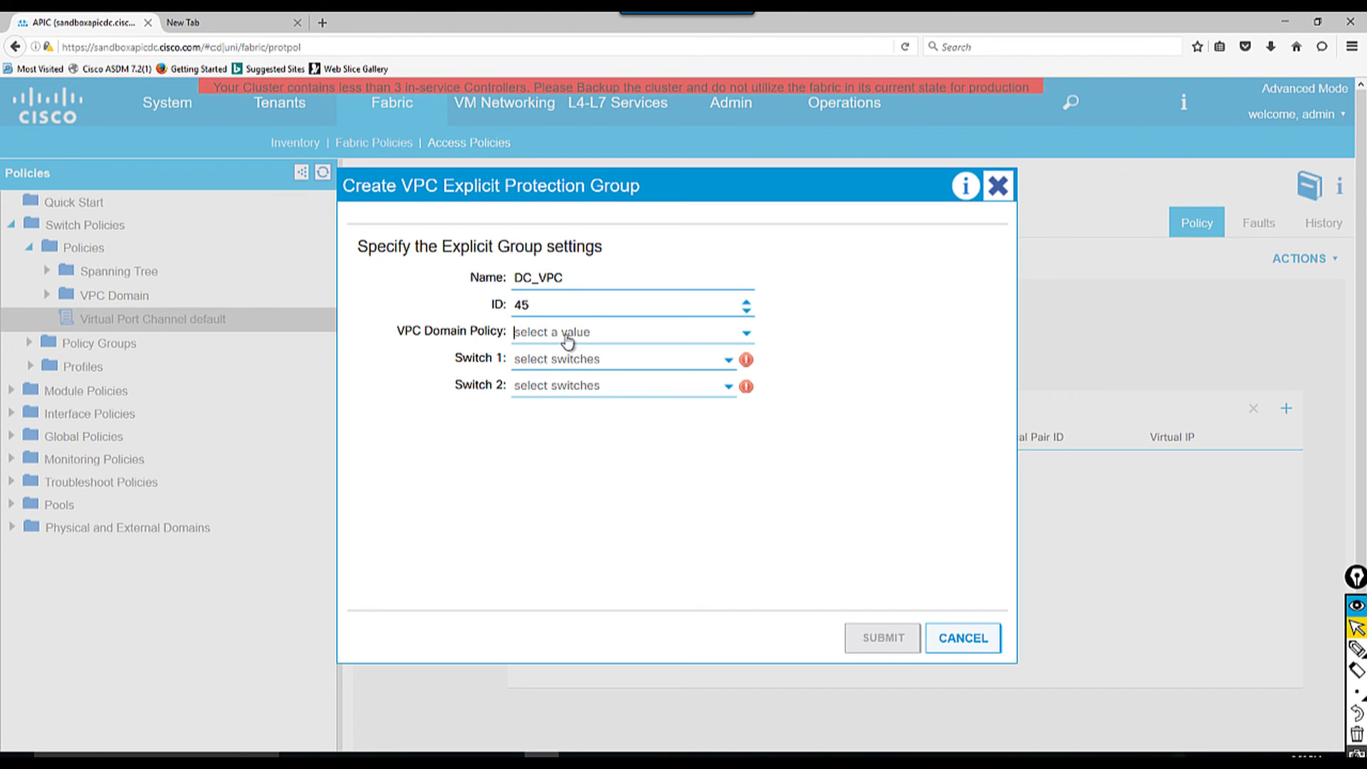
- Use the default VPC domain policy, pair switches 101 and 102, and submit
left_click(566, 333)
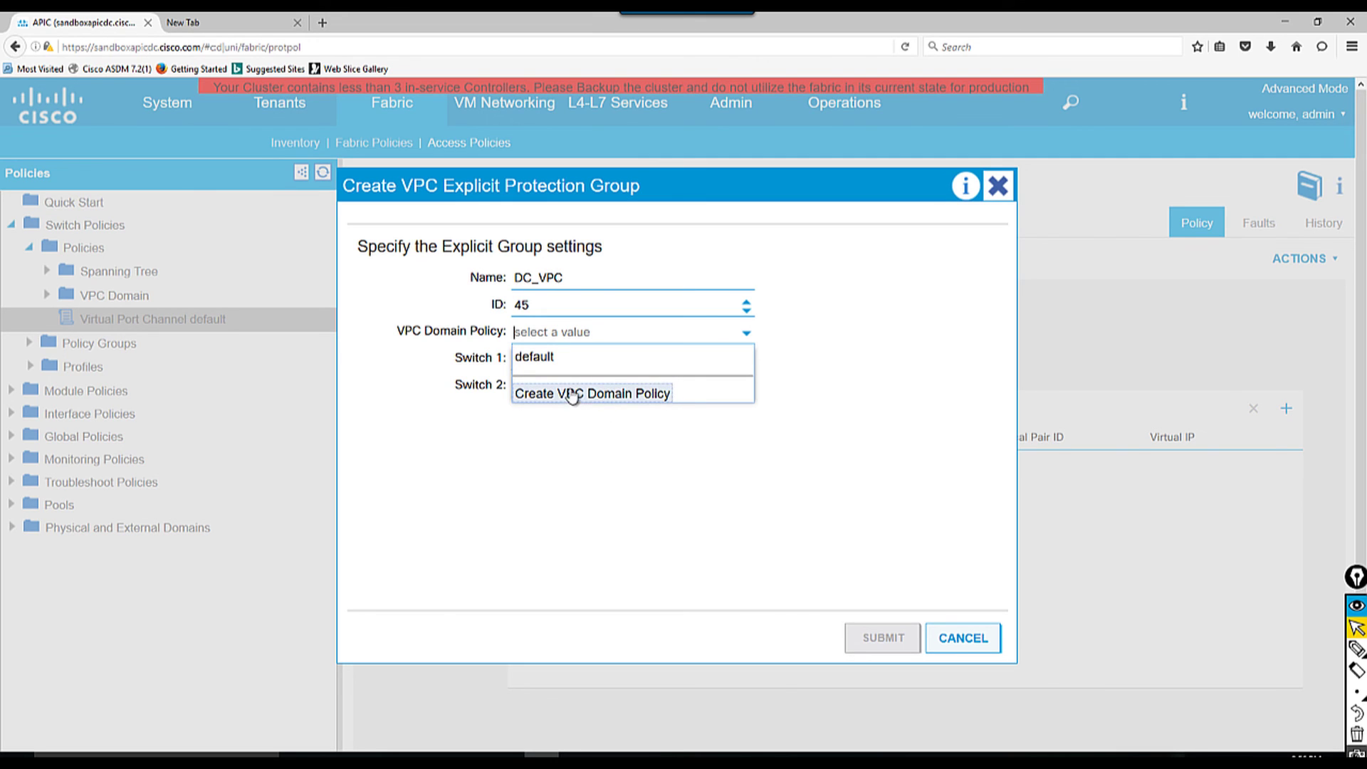
left_click(537, 364)
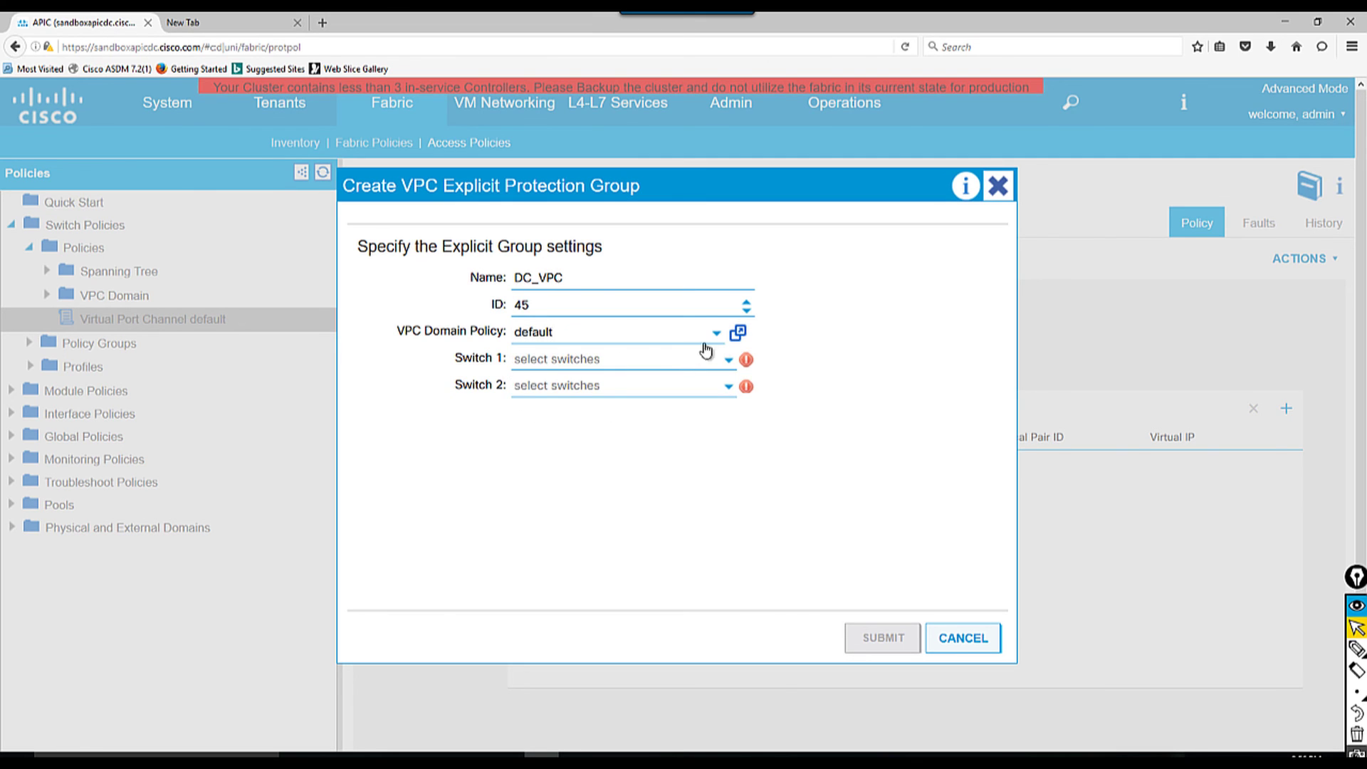
left_click(728, 360)
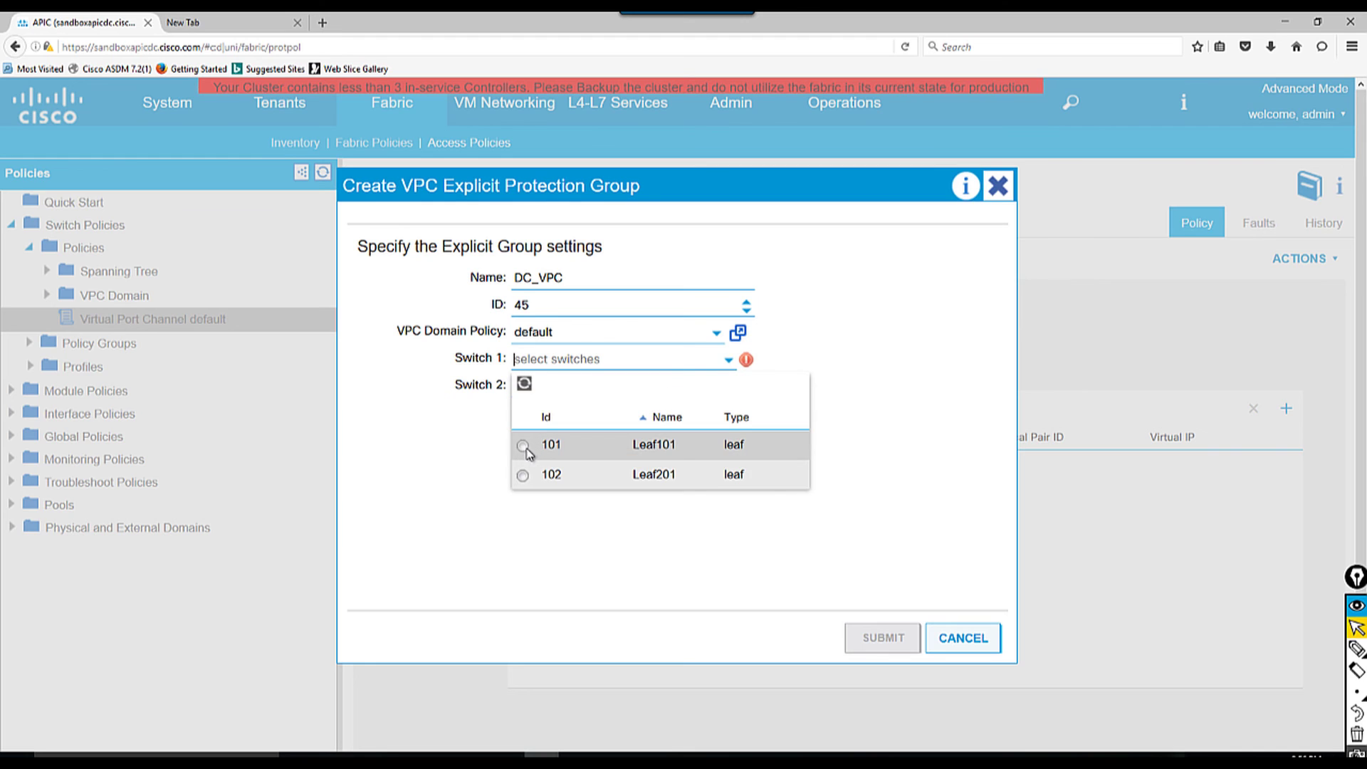
left_click(528, 447)
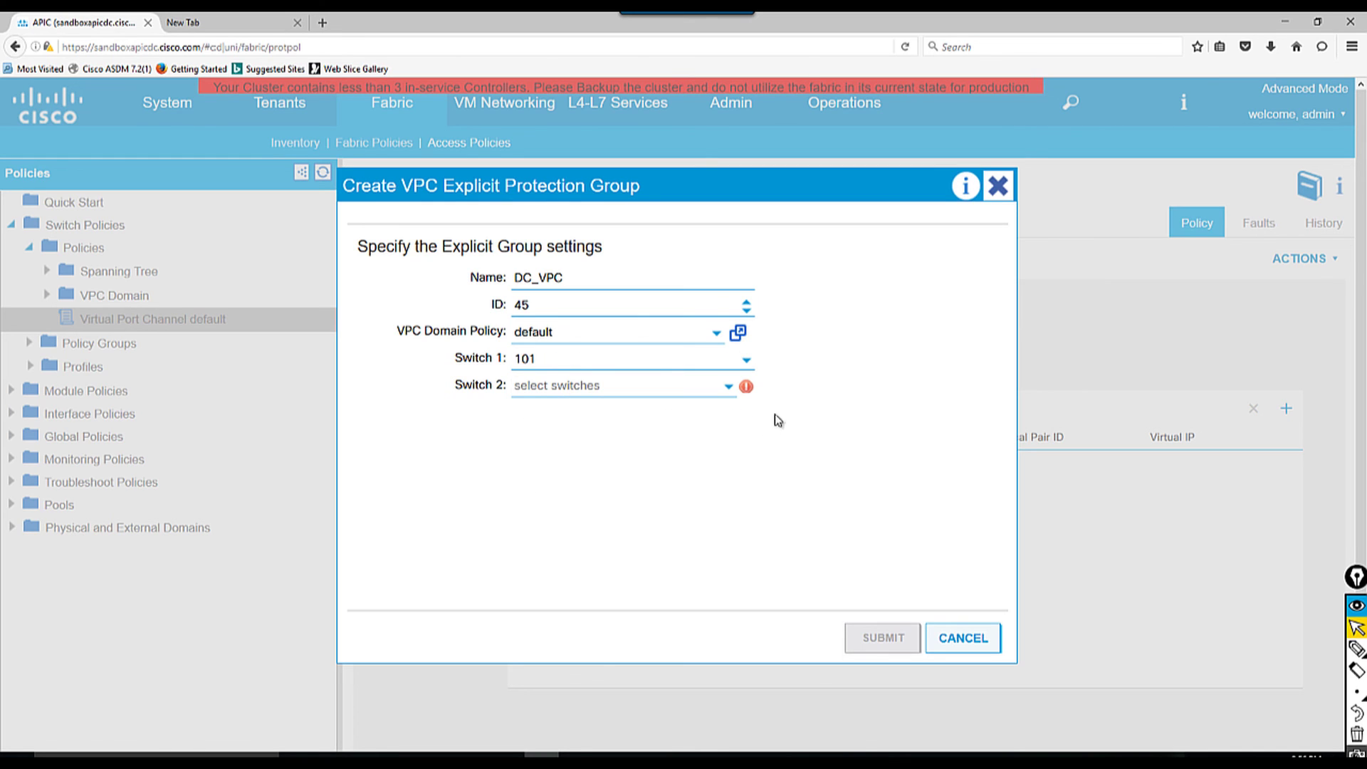
left_click(727, 386)
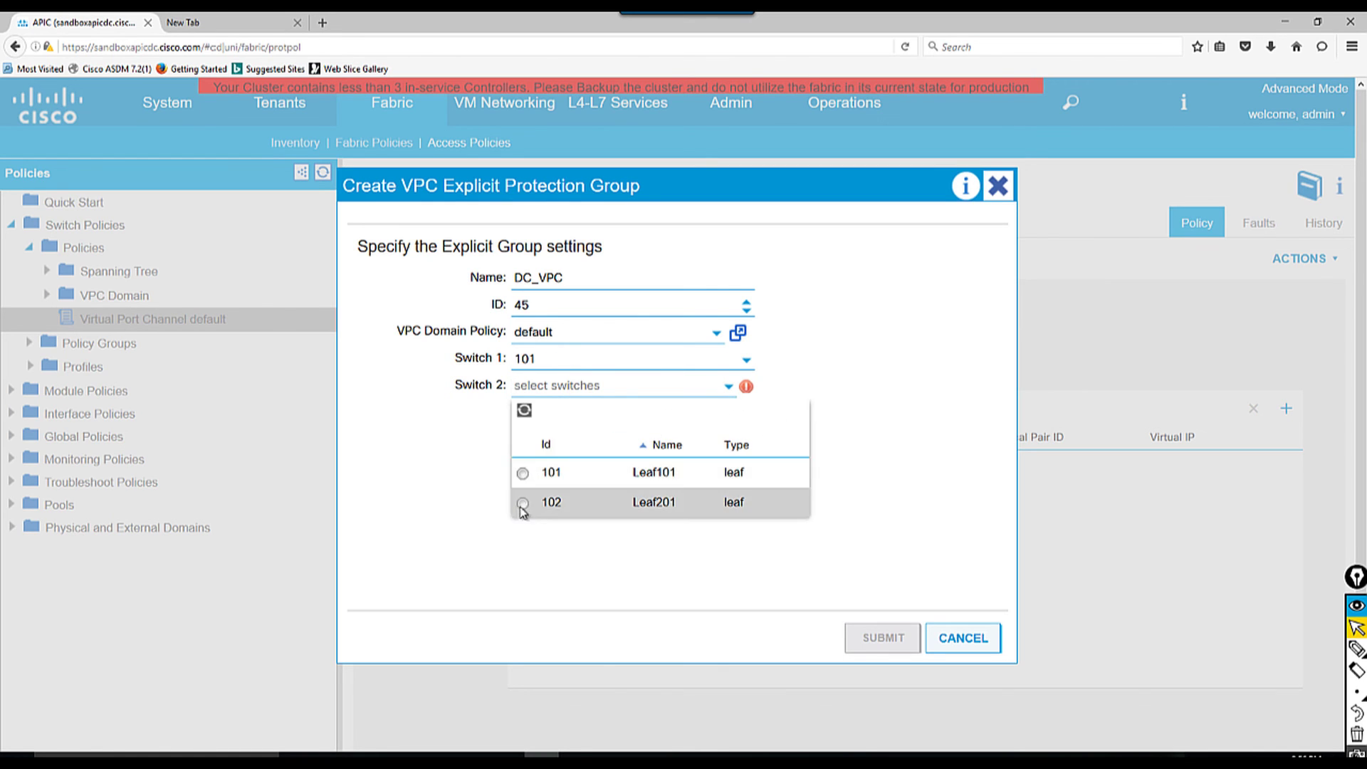
left_click(524, 504)
left_click(878, 641)
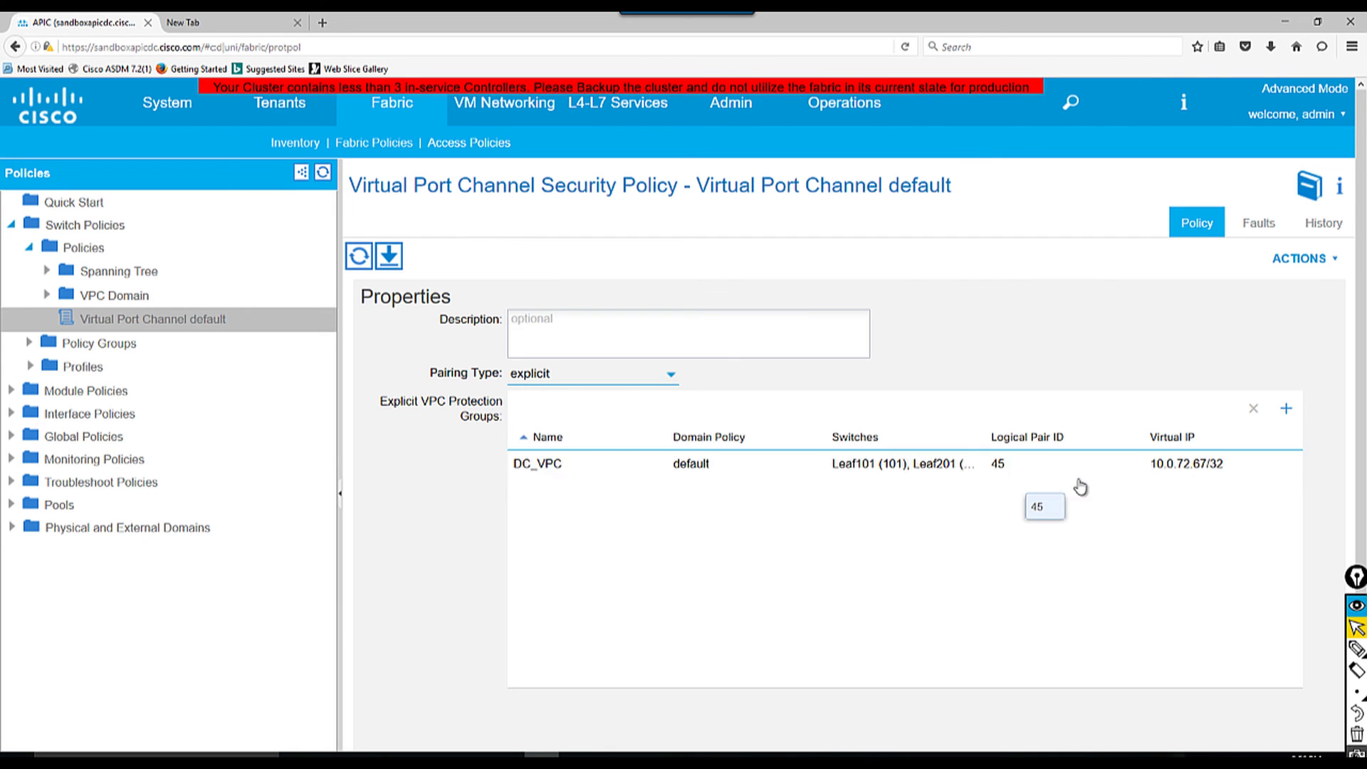
scroll(1061, 516, "down", 2)
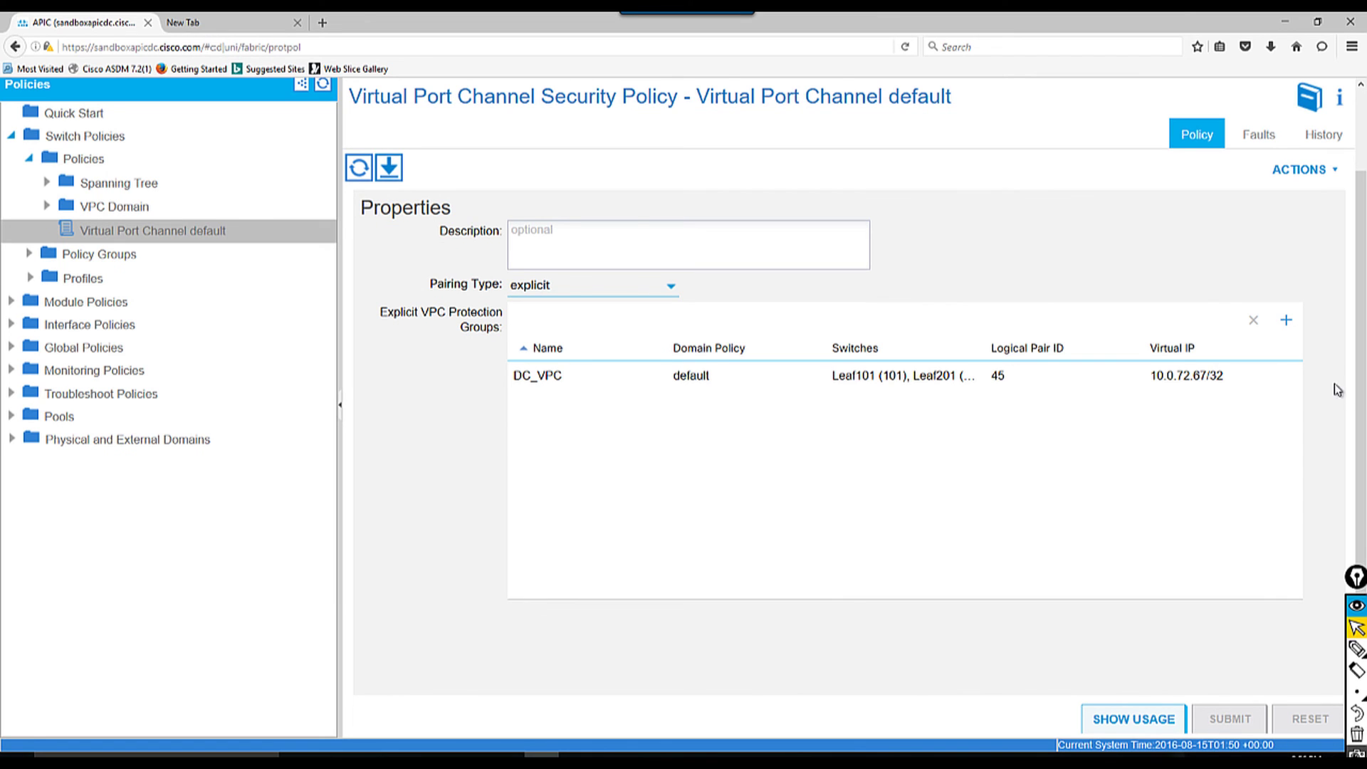
scroll(1219, 510, "up", 2)
scroll(1196, 507, "down", 2)
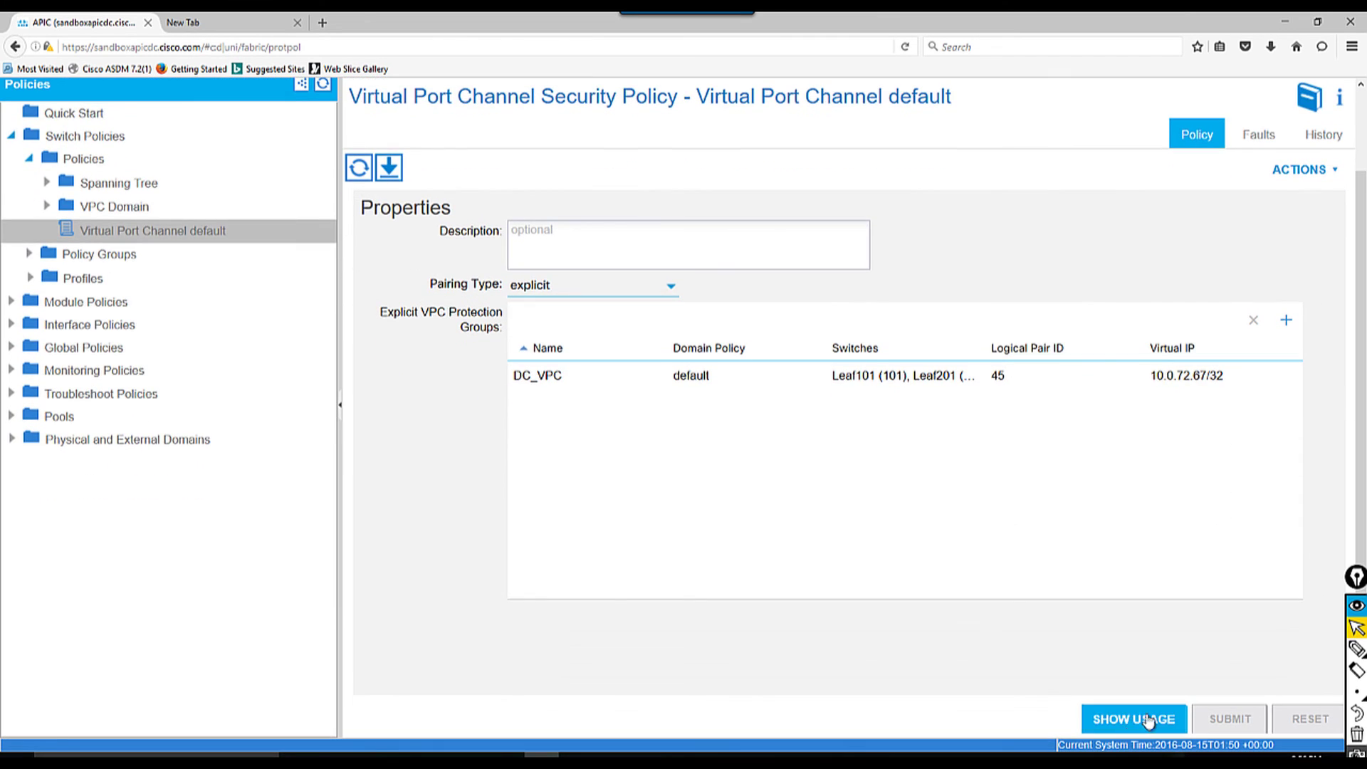
scroll(1169, 659, "up", 2)
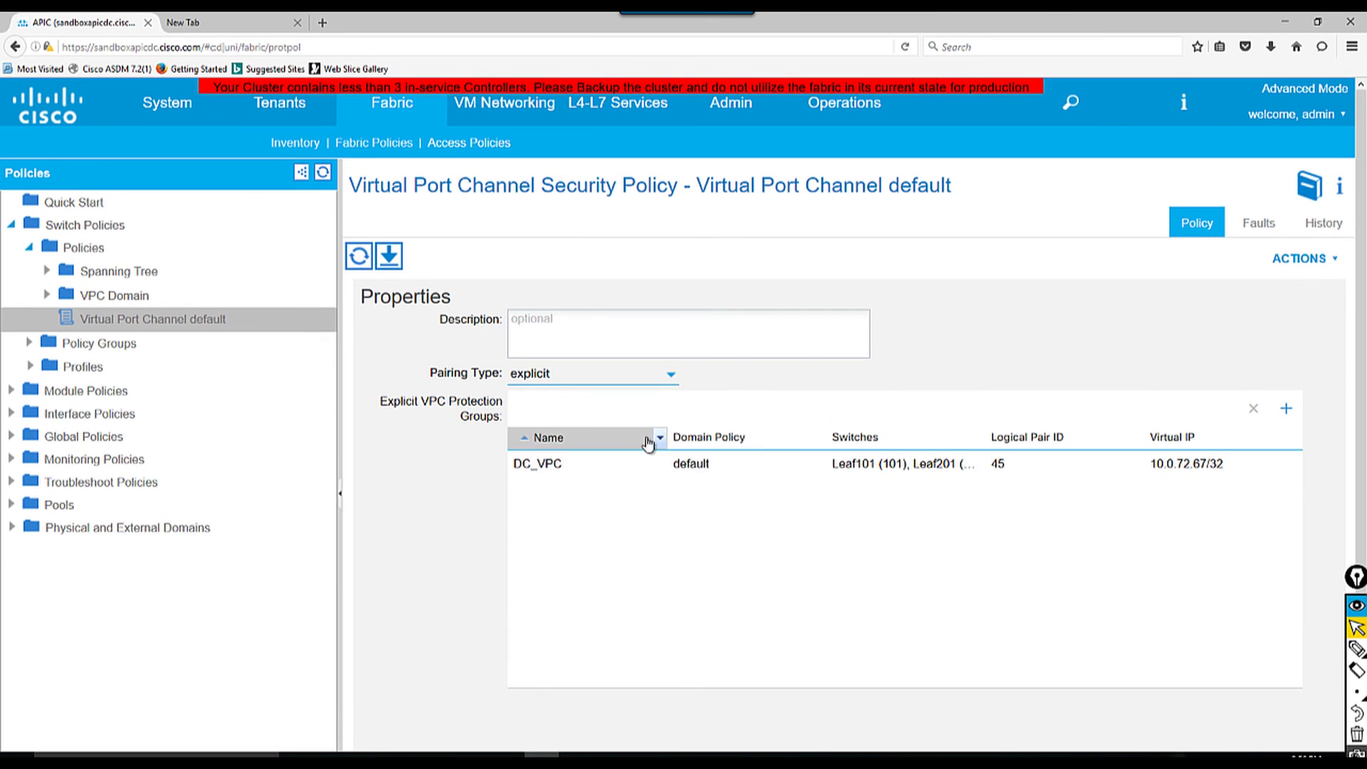
left_click(1285, 408)
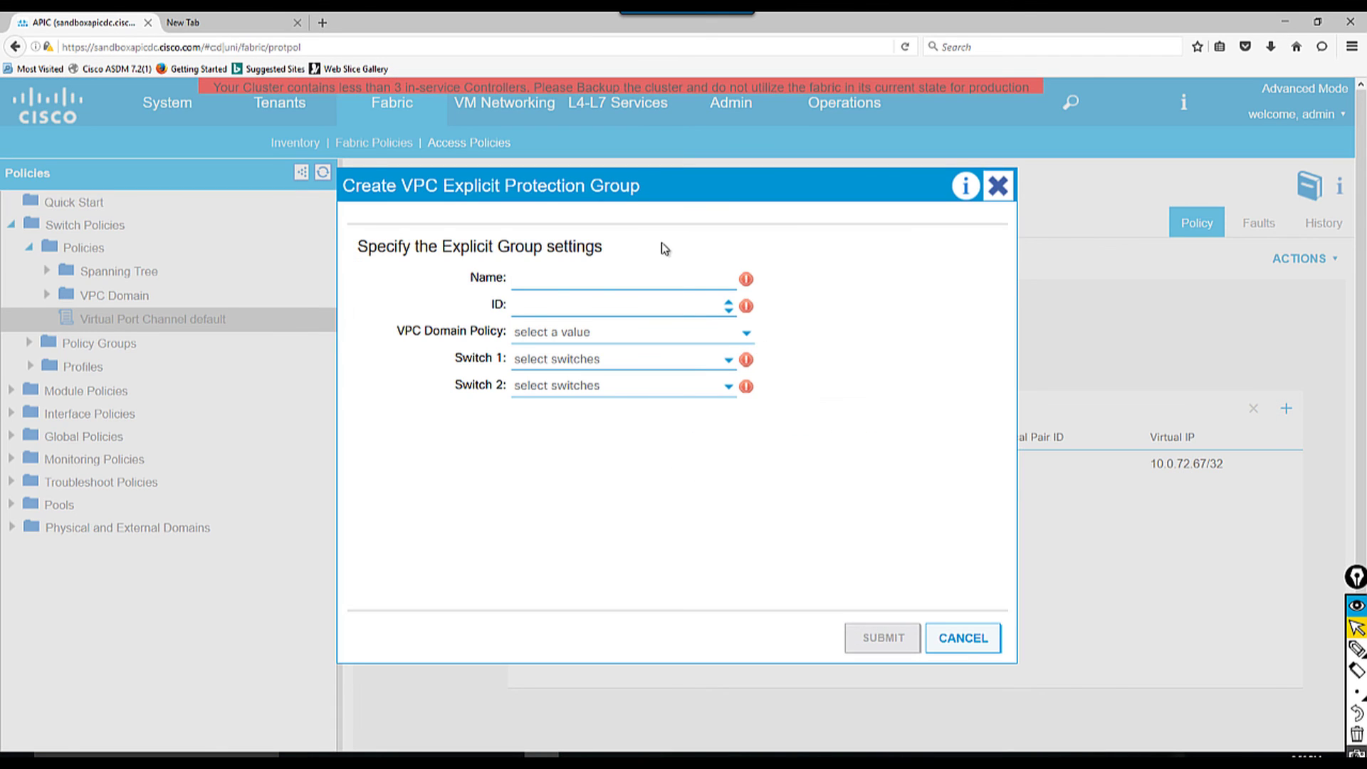
left_click(962, 637)
scroll(681, 408, "down", 2)
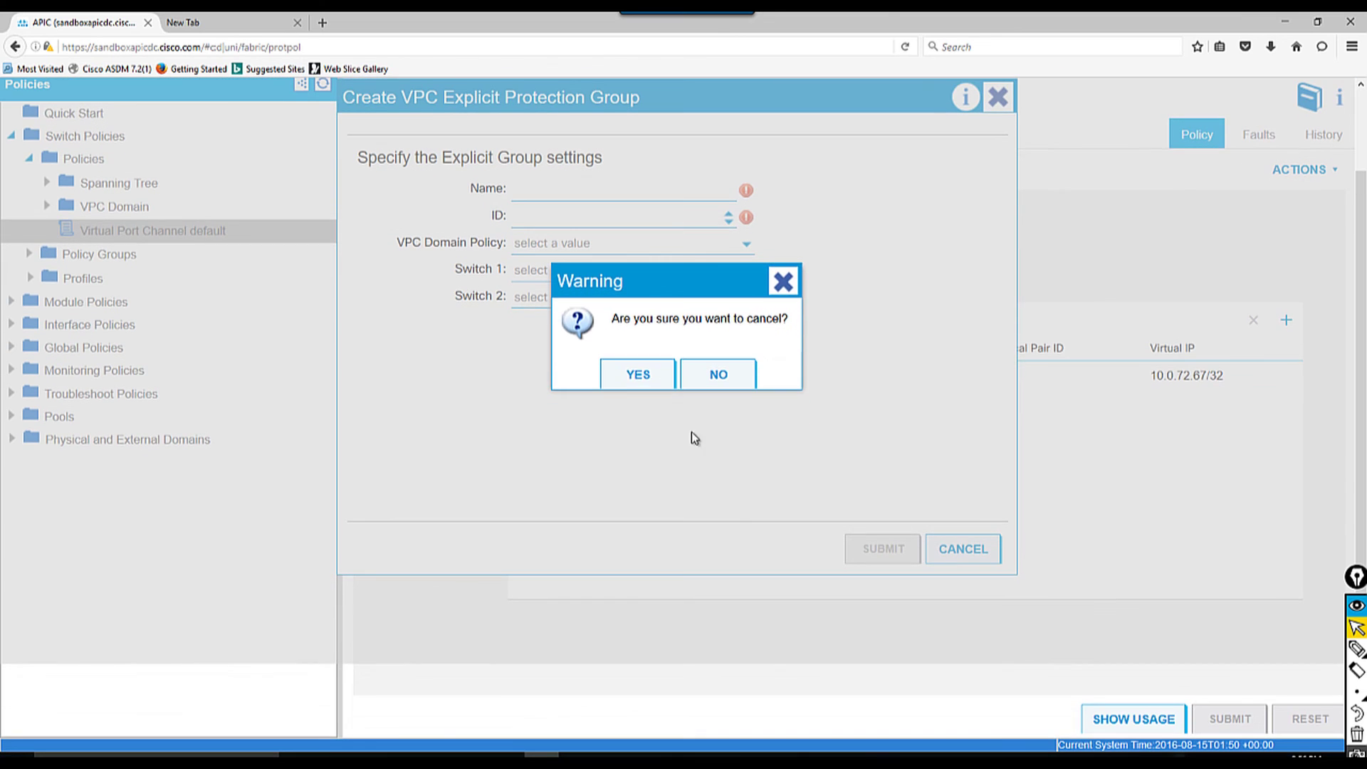
left_click(666, 375)
scroll(978, 457, "up", 2)
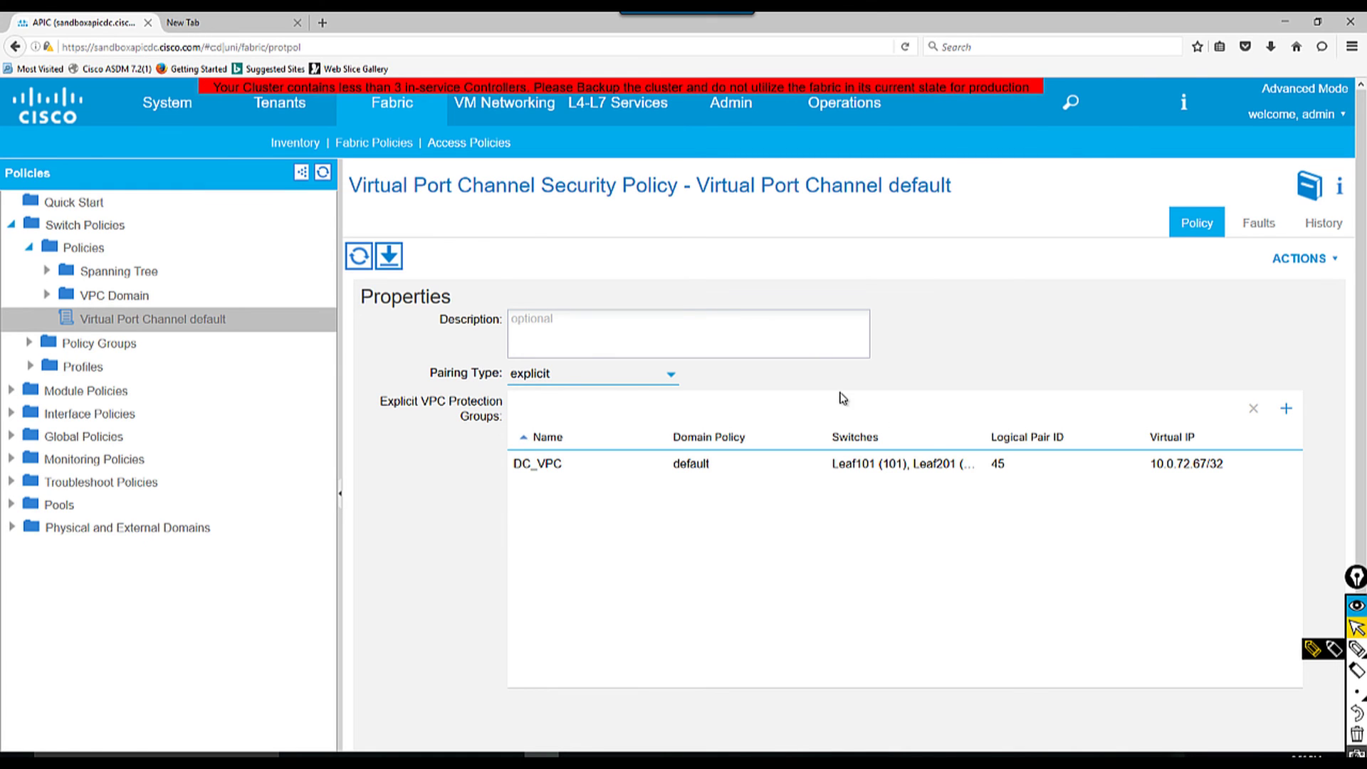
scroll(843, 402, "down", 2)
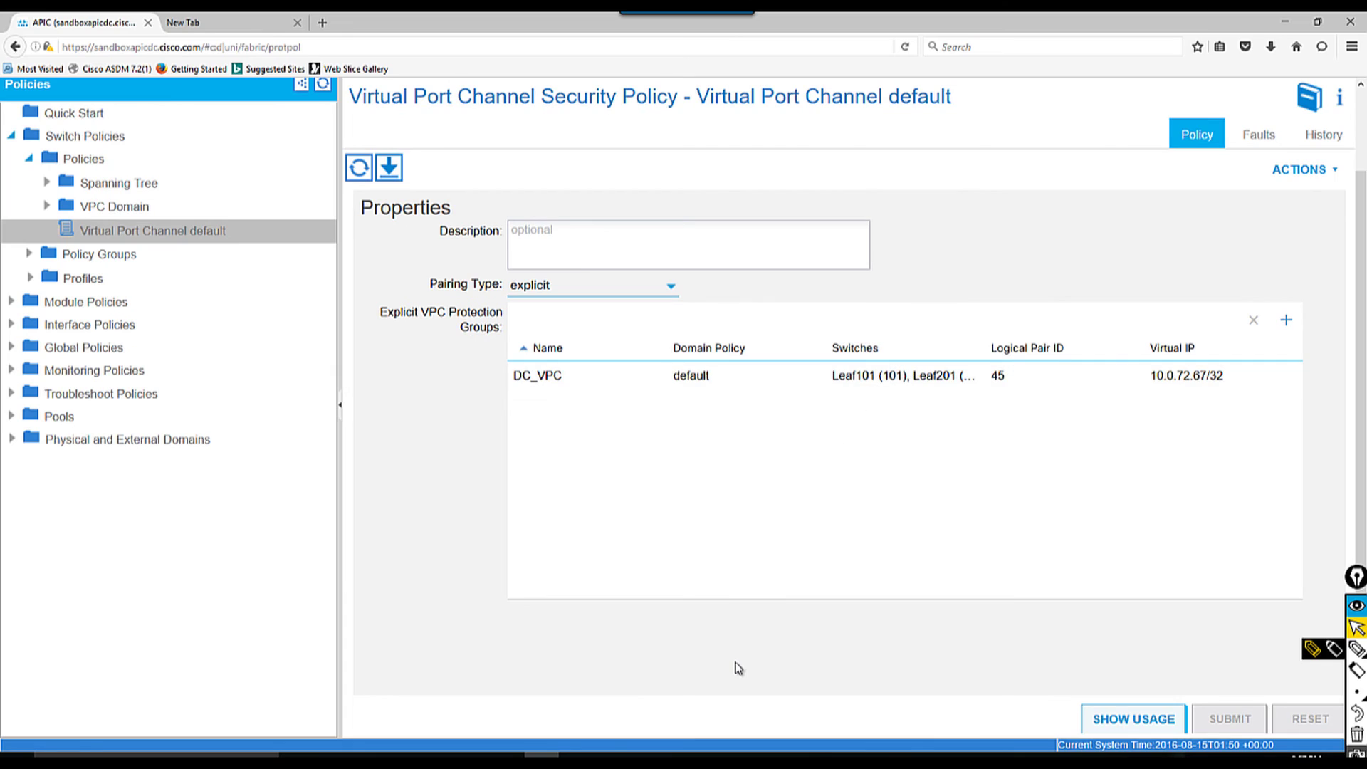